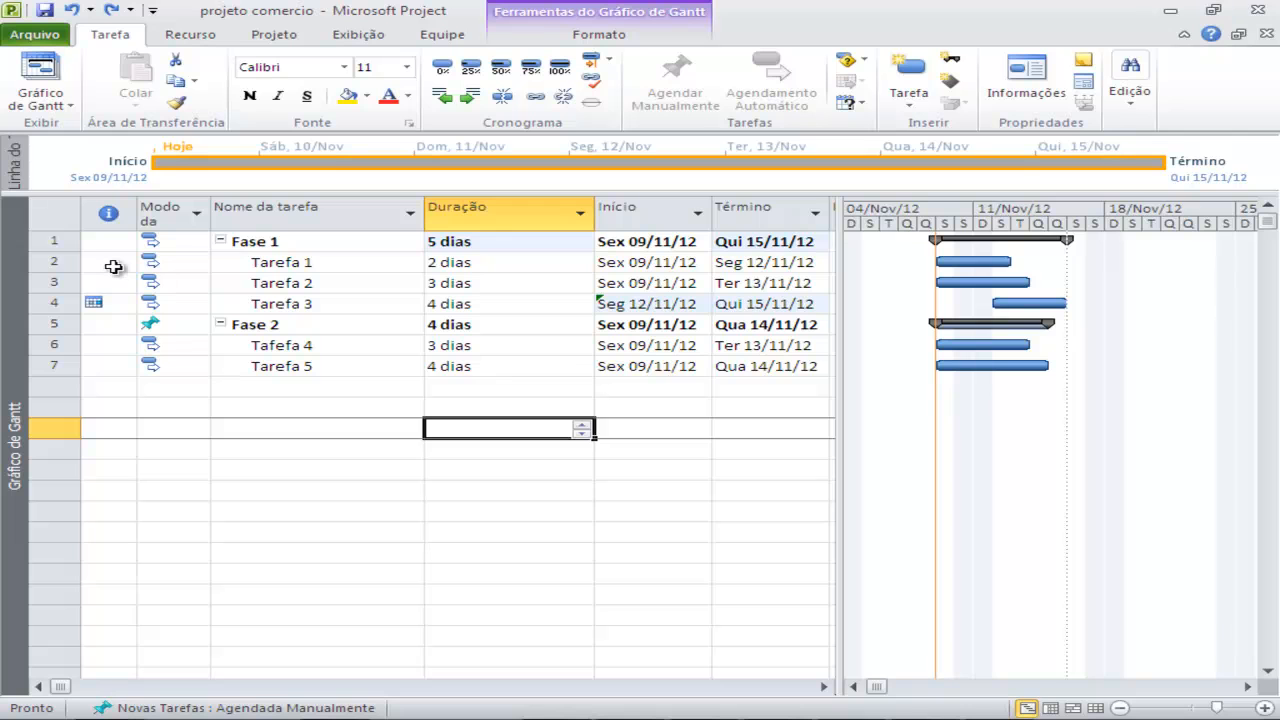
- Insert a new task above Fase 2 and name it "Fim da Fase 1"
key("ctrl+Home")
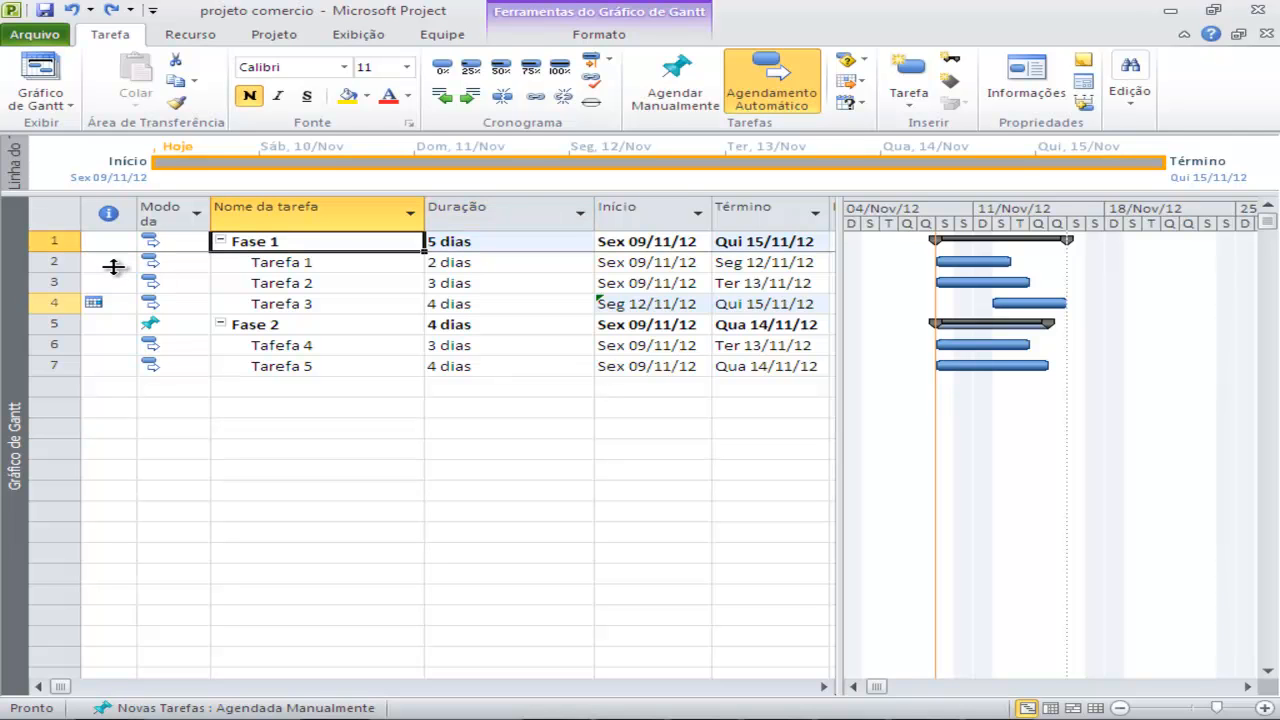
right_click(113, 268)
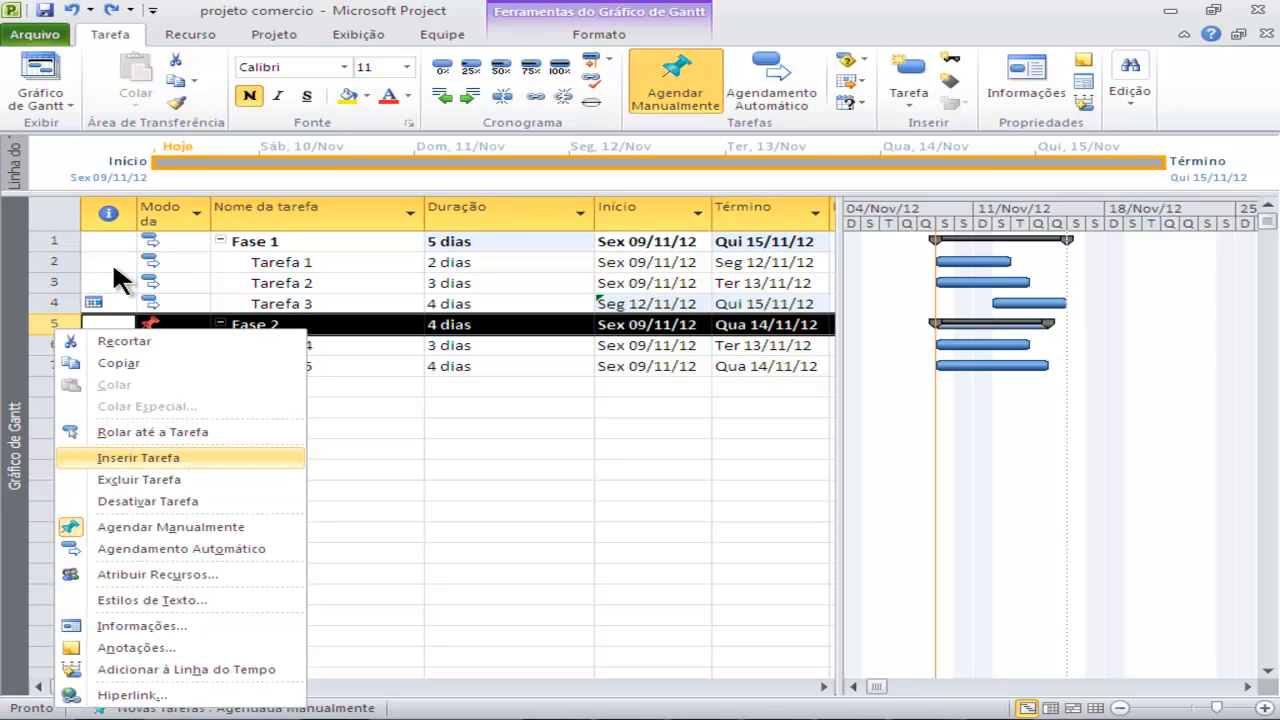
key("Return")
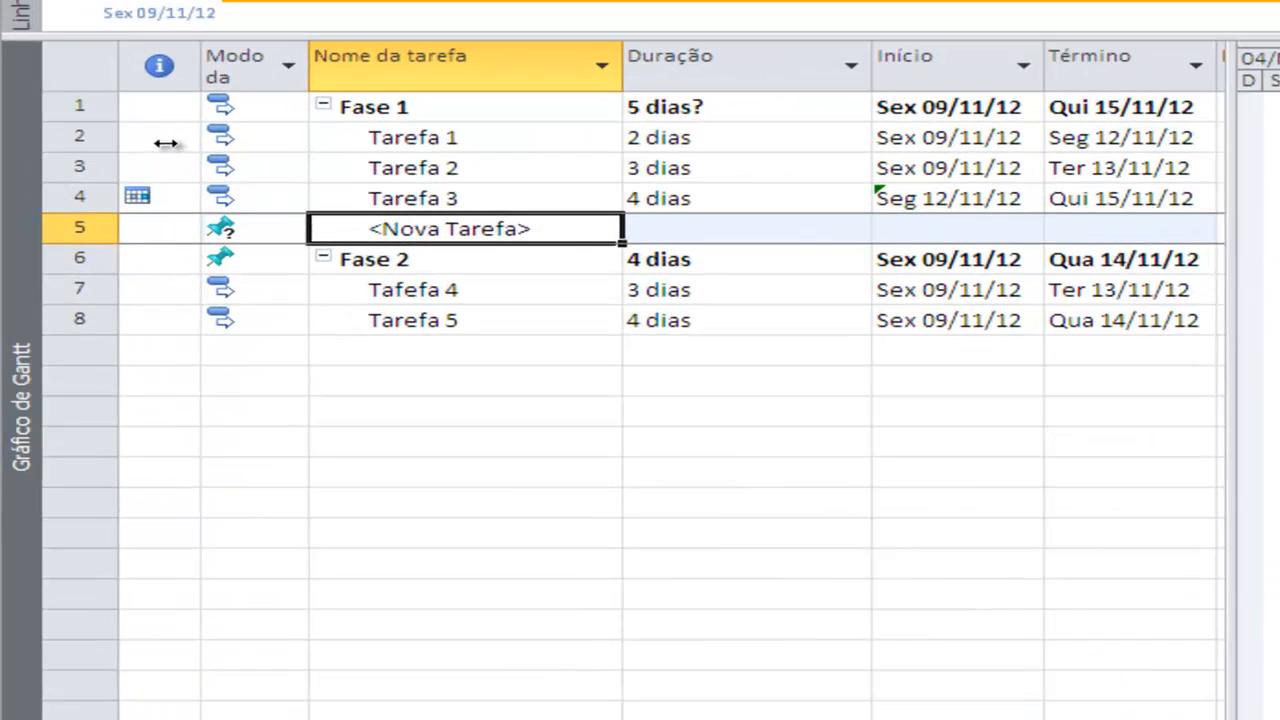
type("Fim da ")
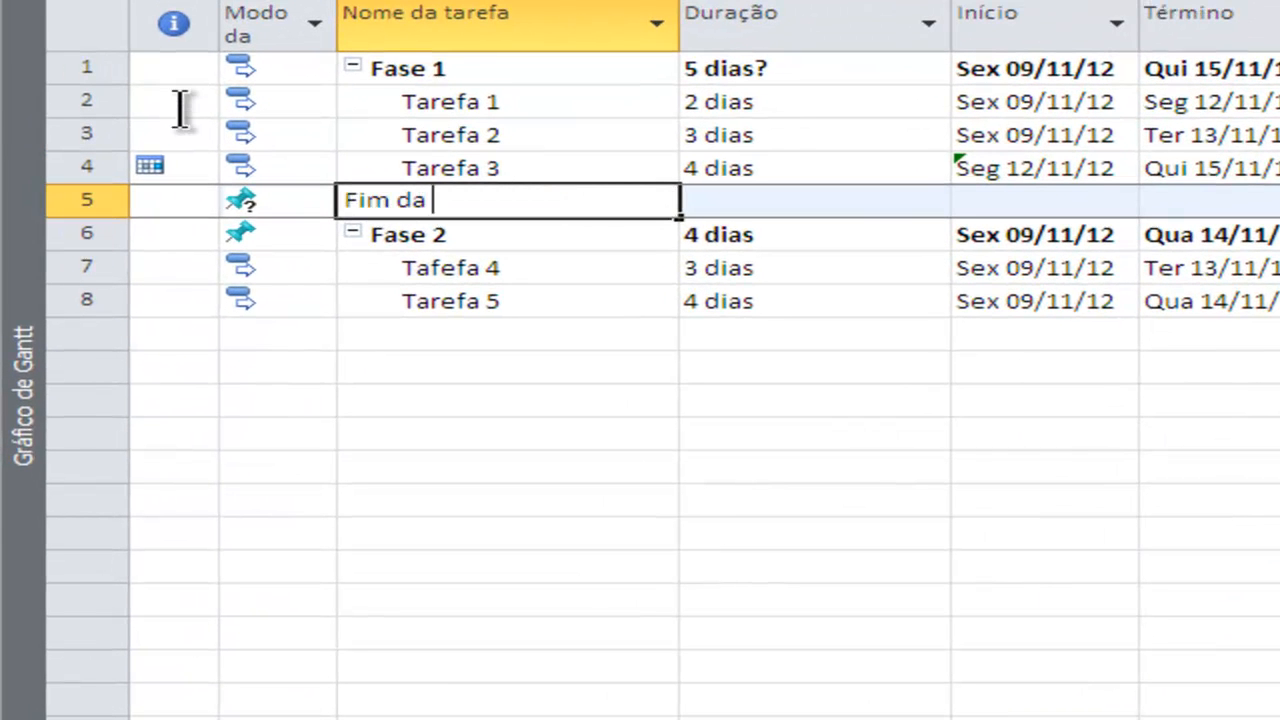
type("Fase 1")
key("Return")
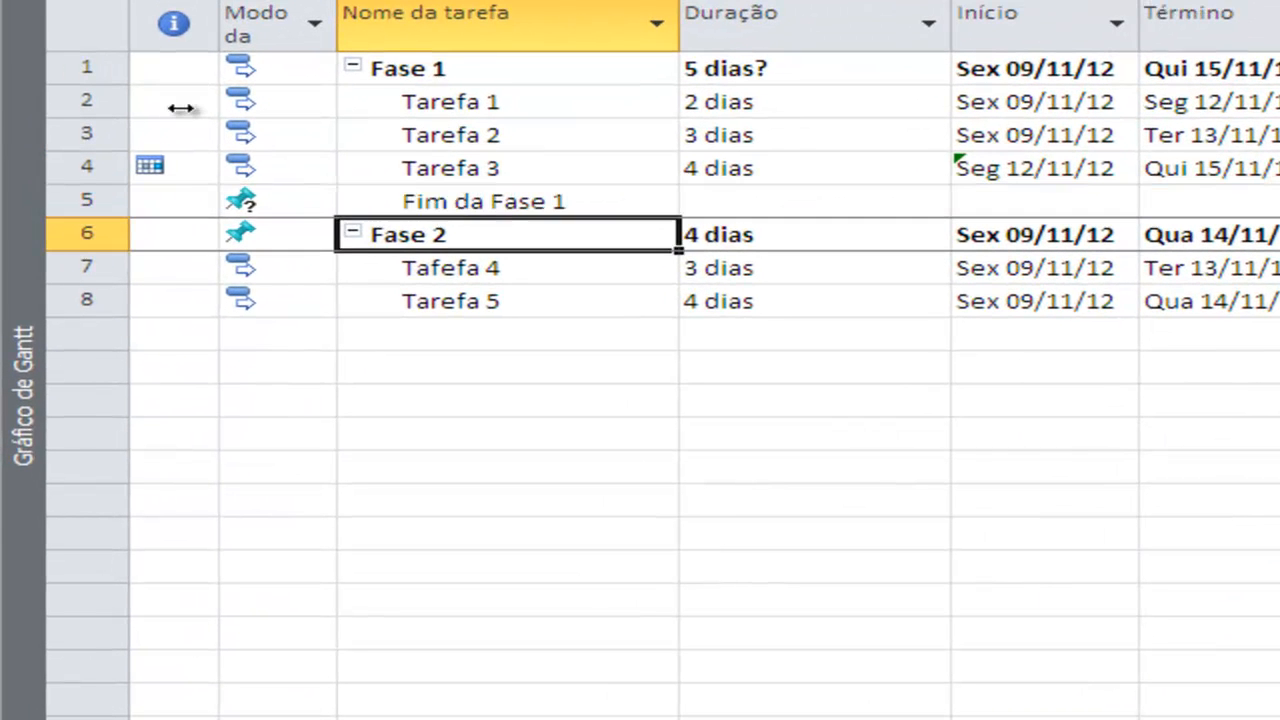
- Set the duration of the "Fim da Fase 1" task to 0 days, making it a milestone
key("Up")
key("Right")
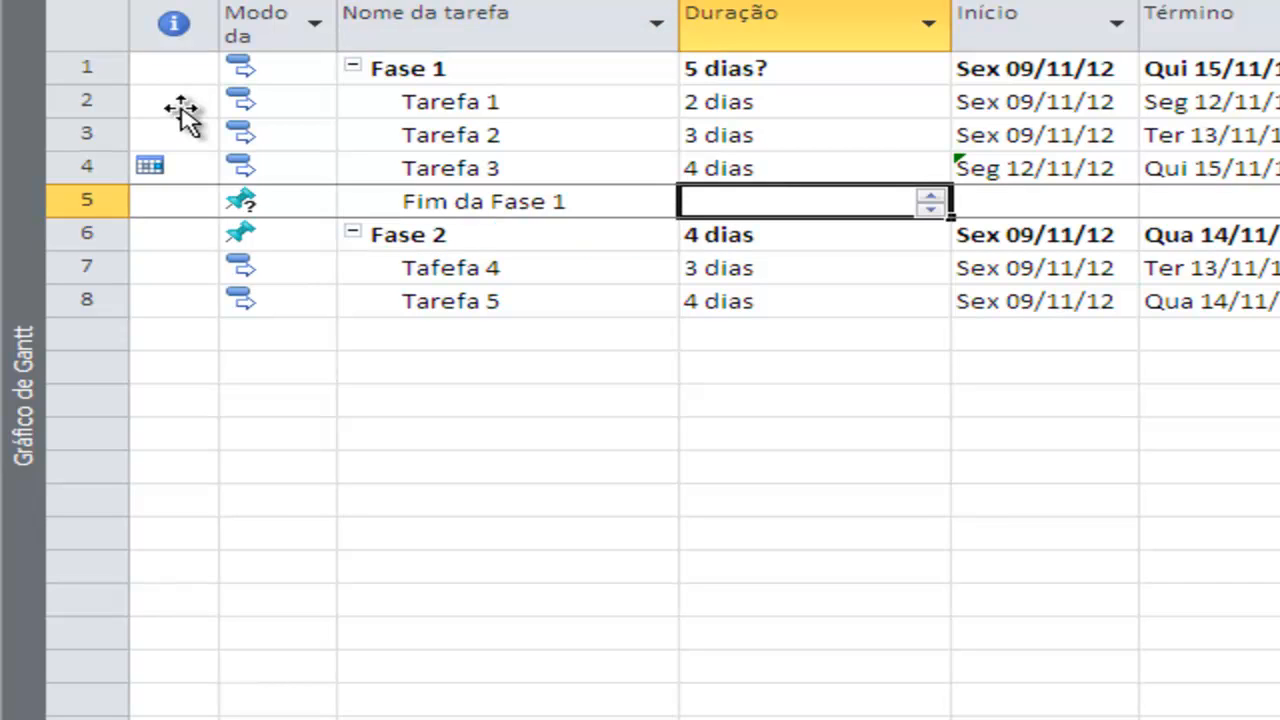
type("0d")
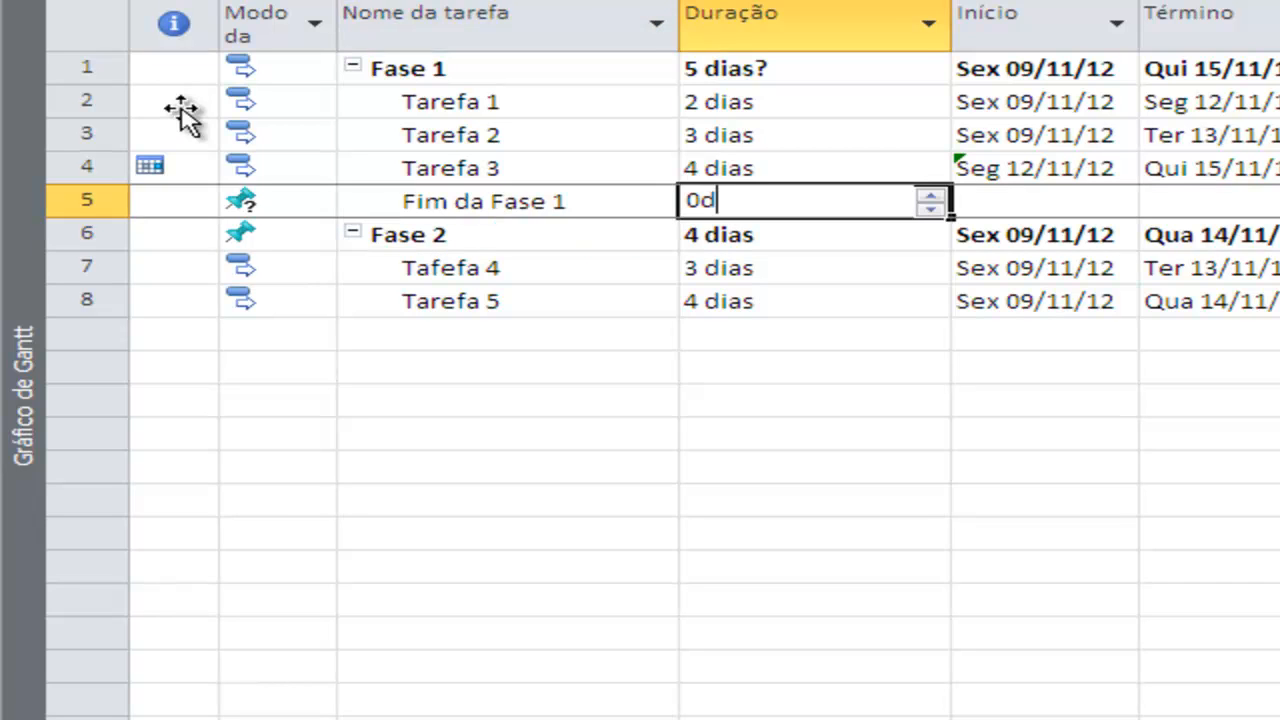
key("Return")
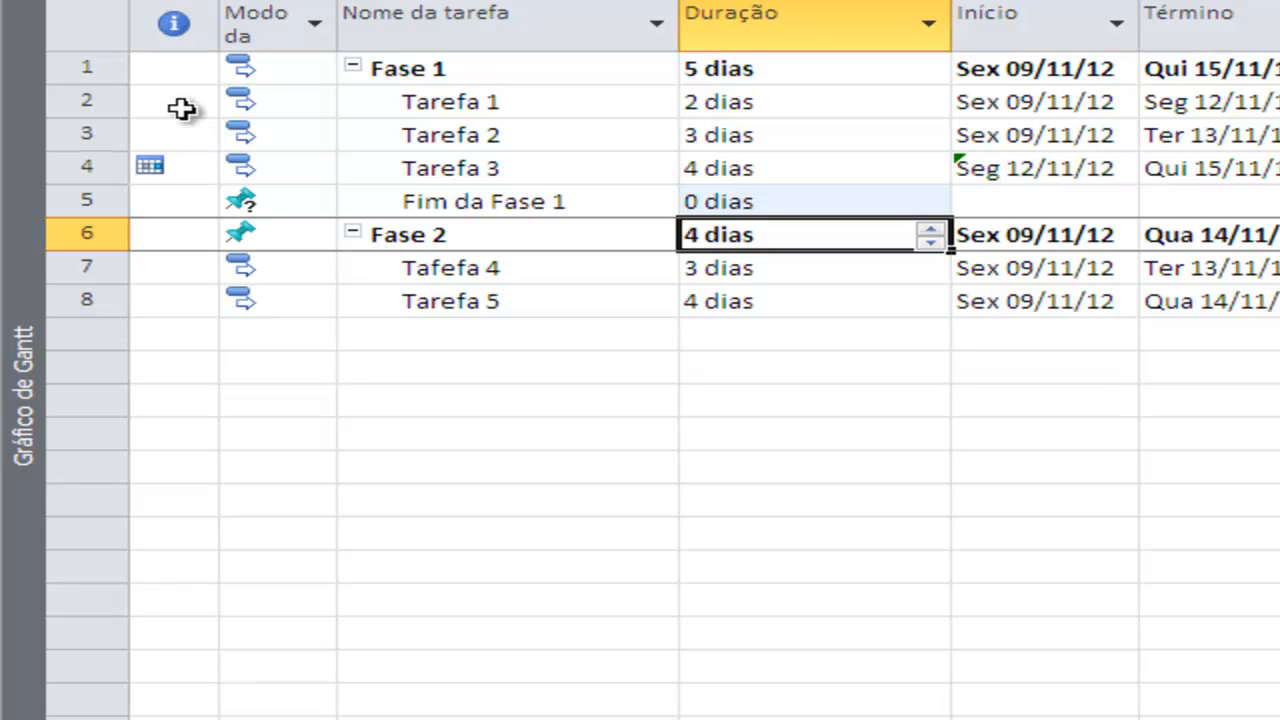
key("Up")
key("Left")
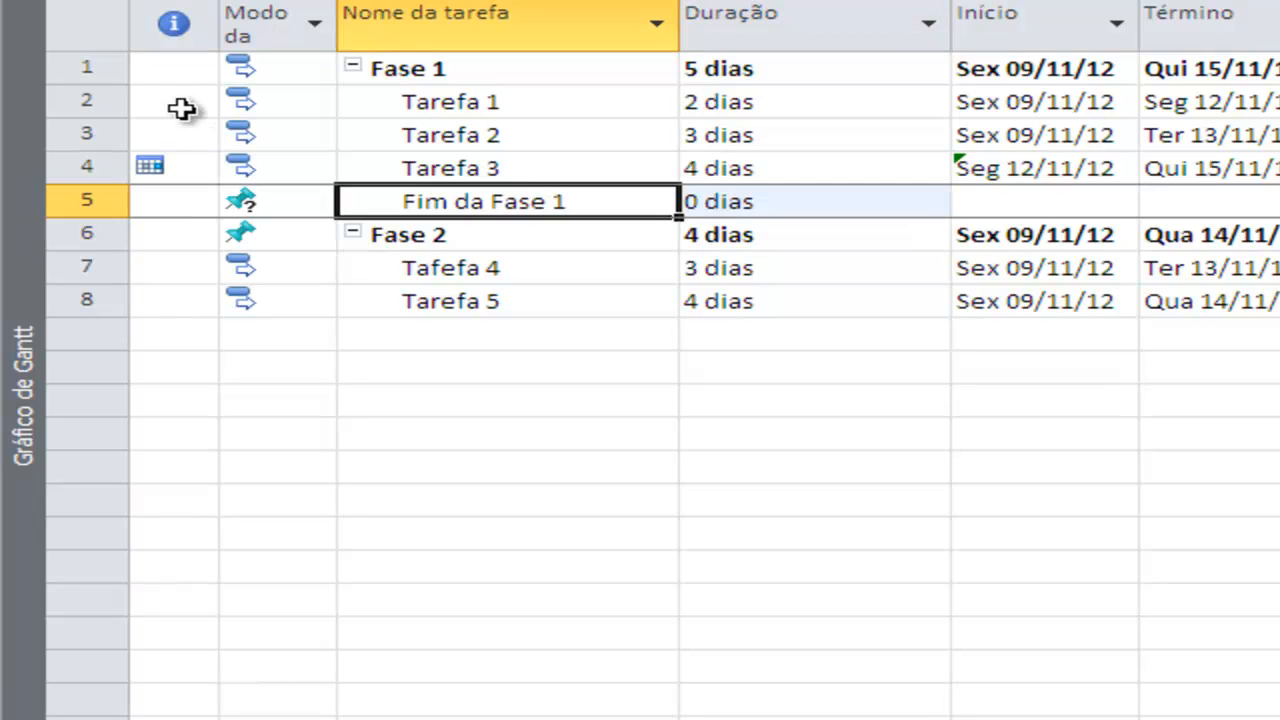
key("Up")
key("Up")
key("Up")
key("shift+Down")
key("shift+Down")
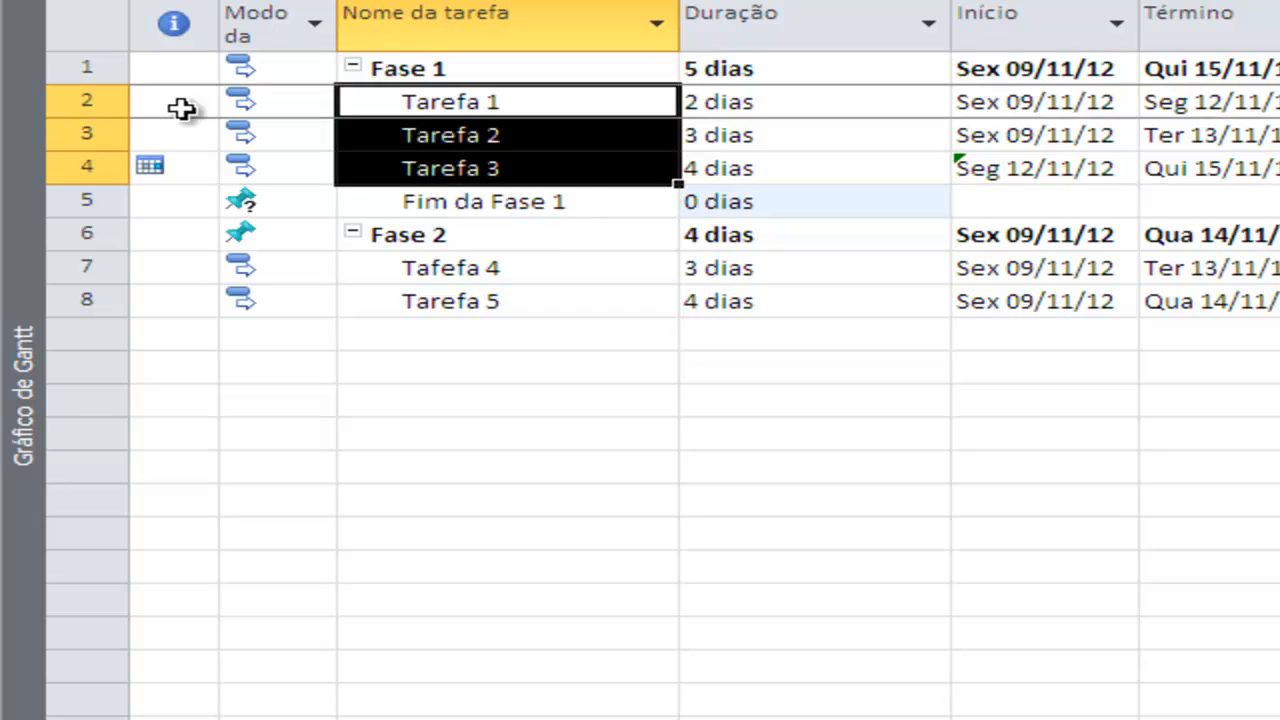
- Add a task named "Fim da Fase 2" in the first empty row below Tarefa 5
key("Down")
key("Down")
key("Down")
key("Down")
key("Down")
key("Down")
key("Down")
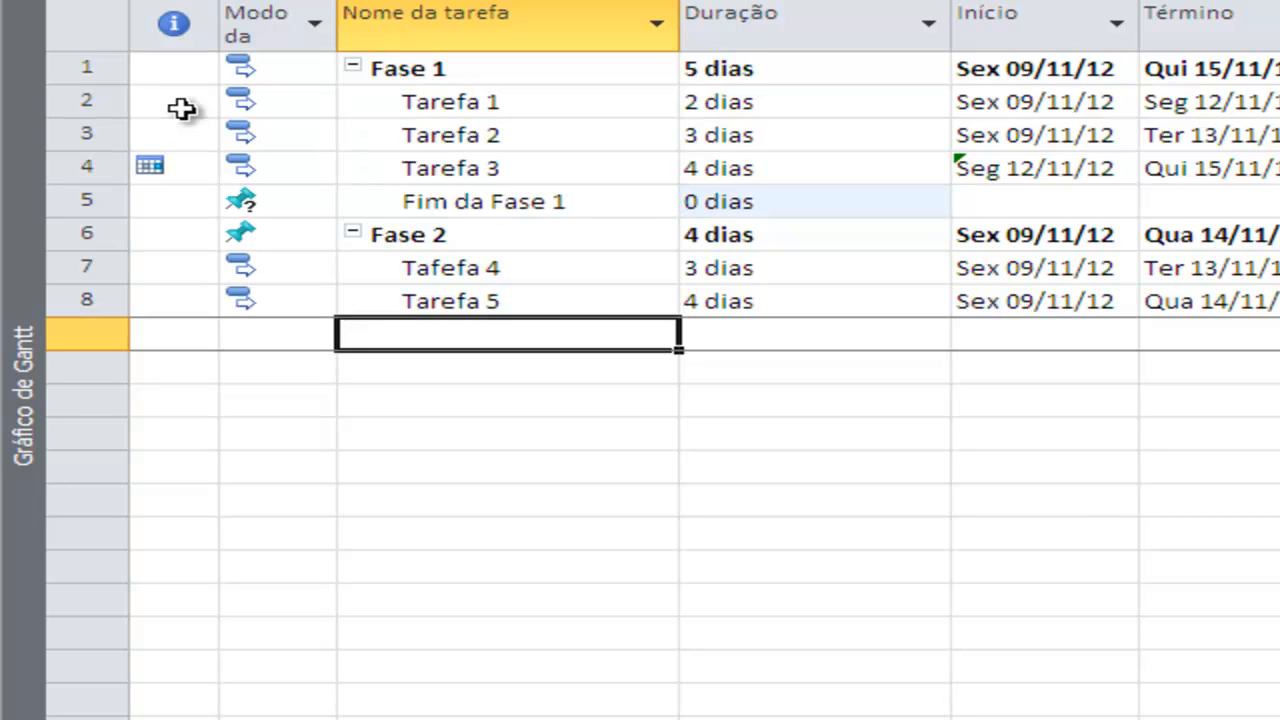
type("Fim da Fase 1")
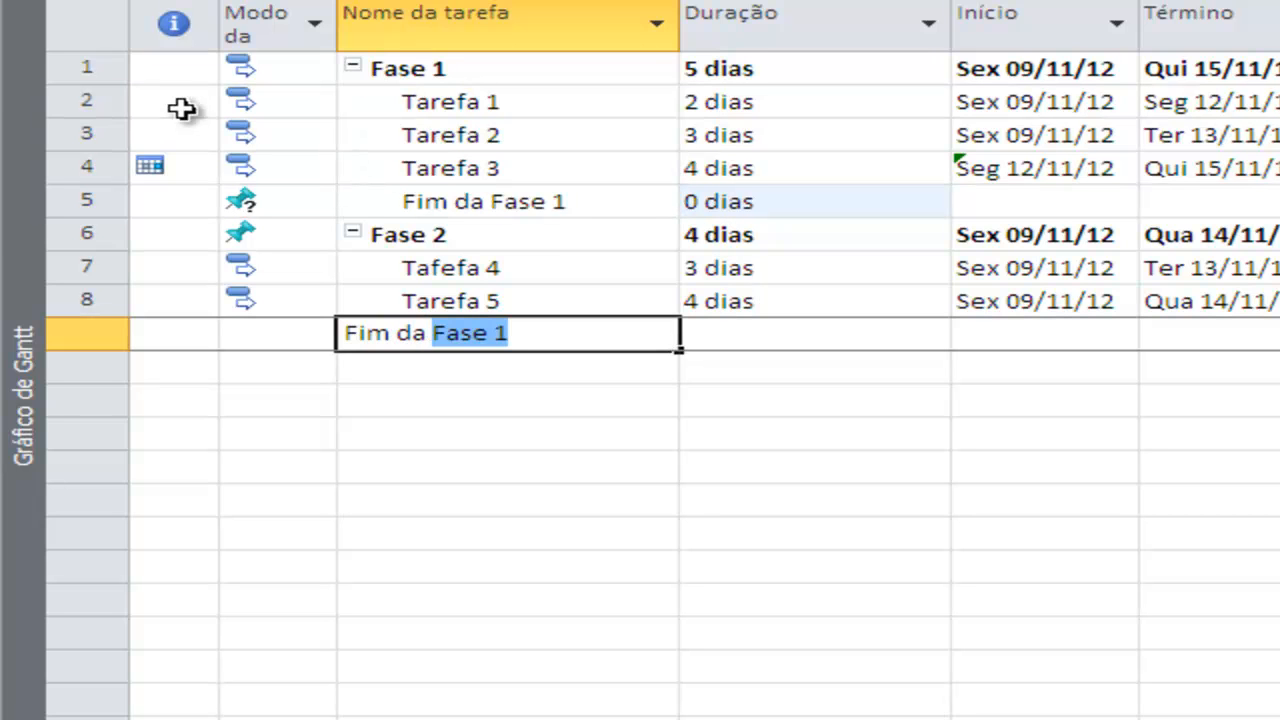
key("F2")
key("Right")
key("BackSpace")
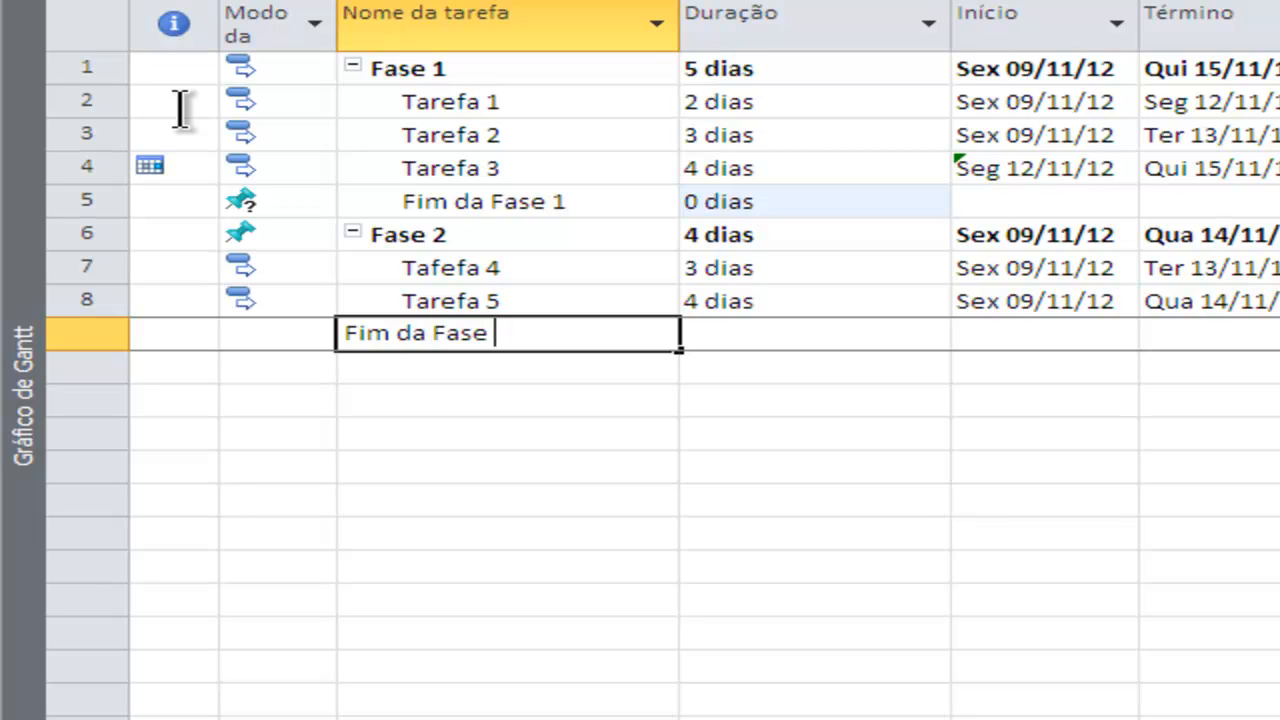
type("2")
key("Return")
- Set the duration of the "Fim da Fase 2" task to 0 days
key("Up")
key("Right")
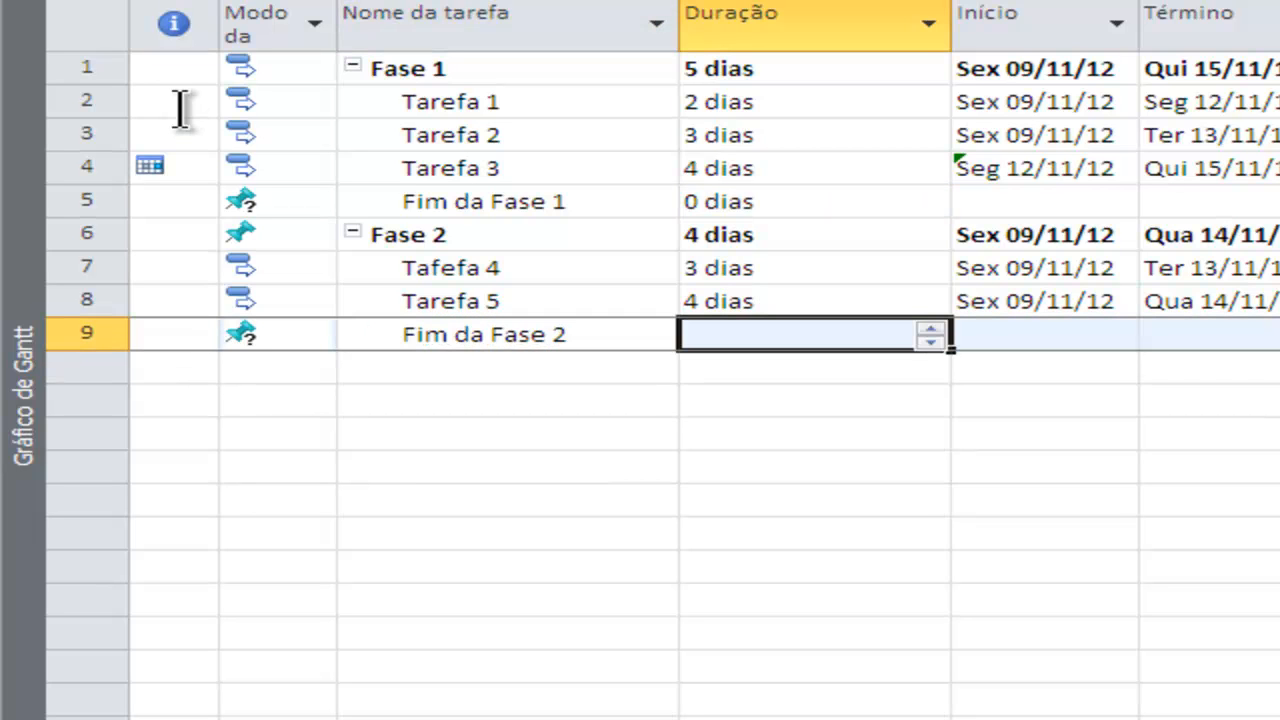
type("3")
key("BackSpace")
type("0")
key("Return")
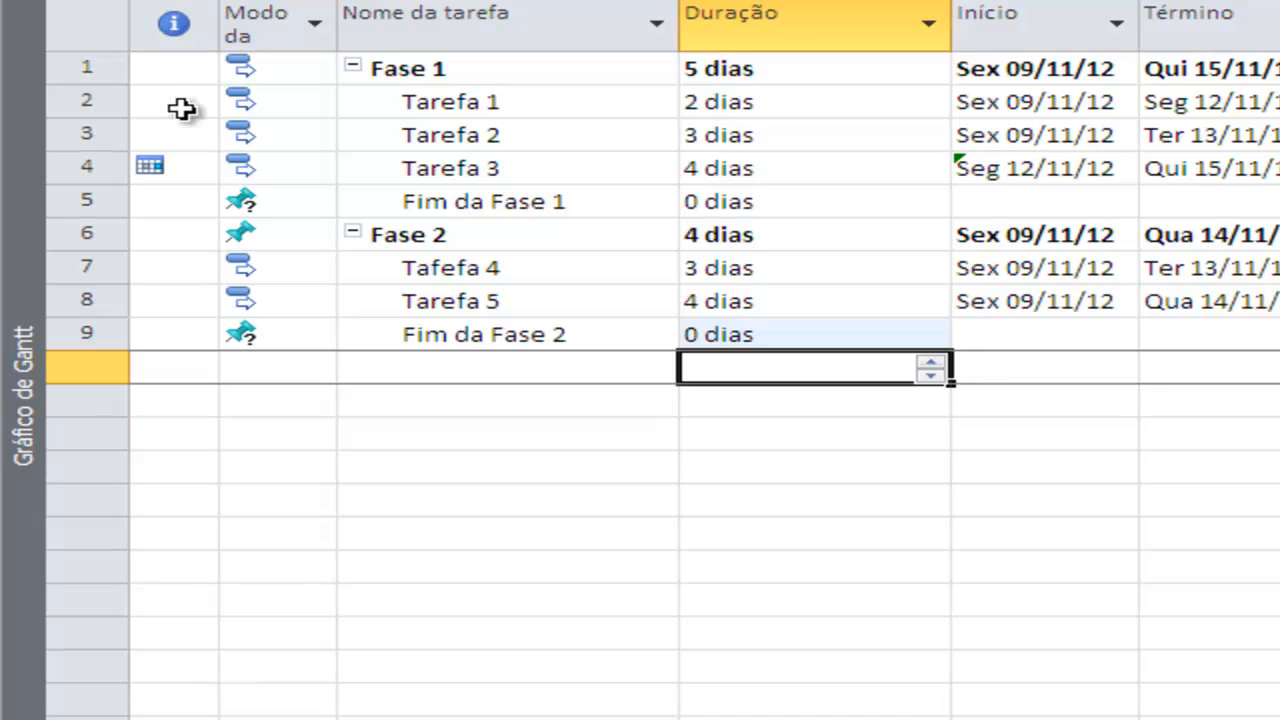
- Link Tarefa 1, Tarefa 2, Tarefa 3 and Fim da Fase 1 in sequence, and check their predecessors
key("Up")
key("Up")
key("Right")
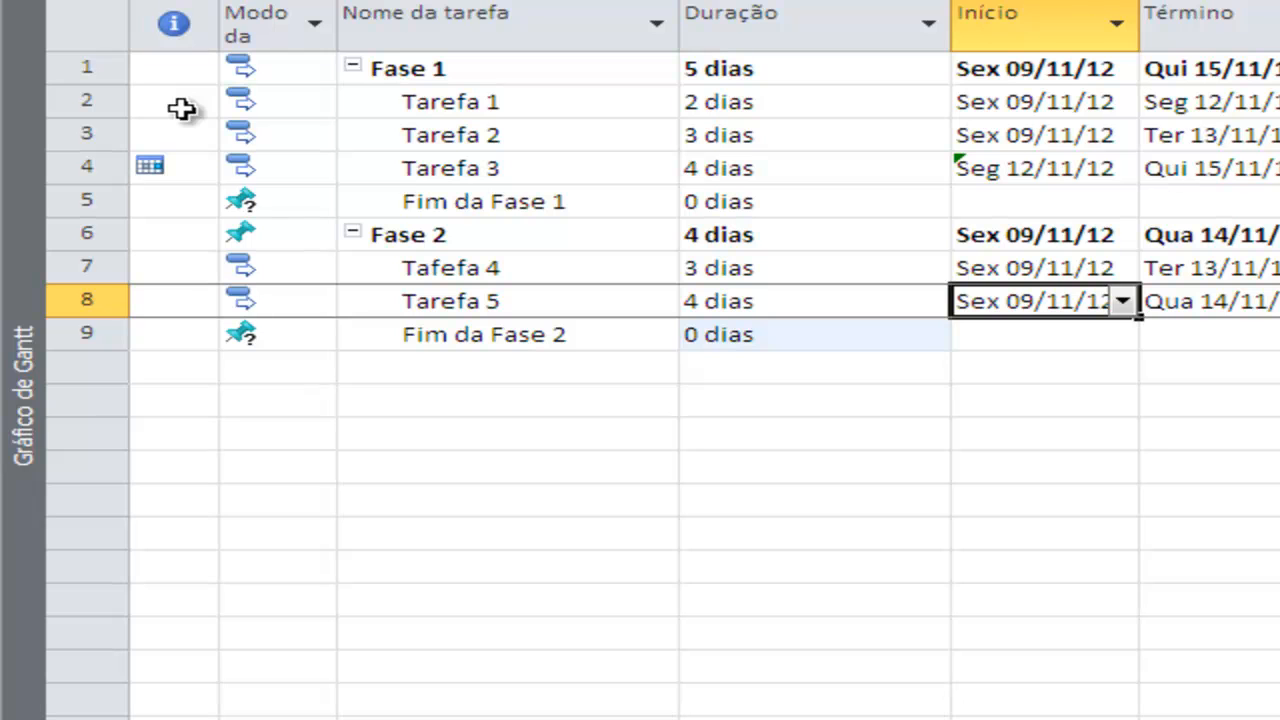
left_click_drag(87, 101, 87, 201)
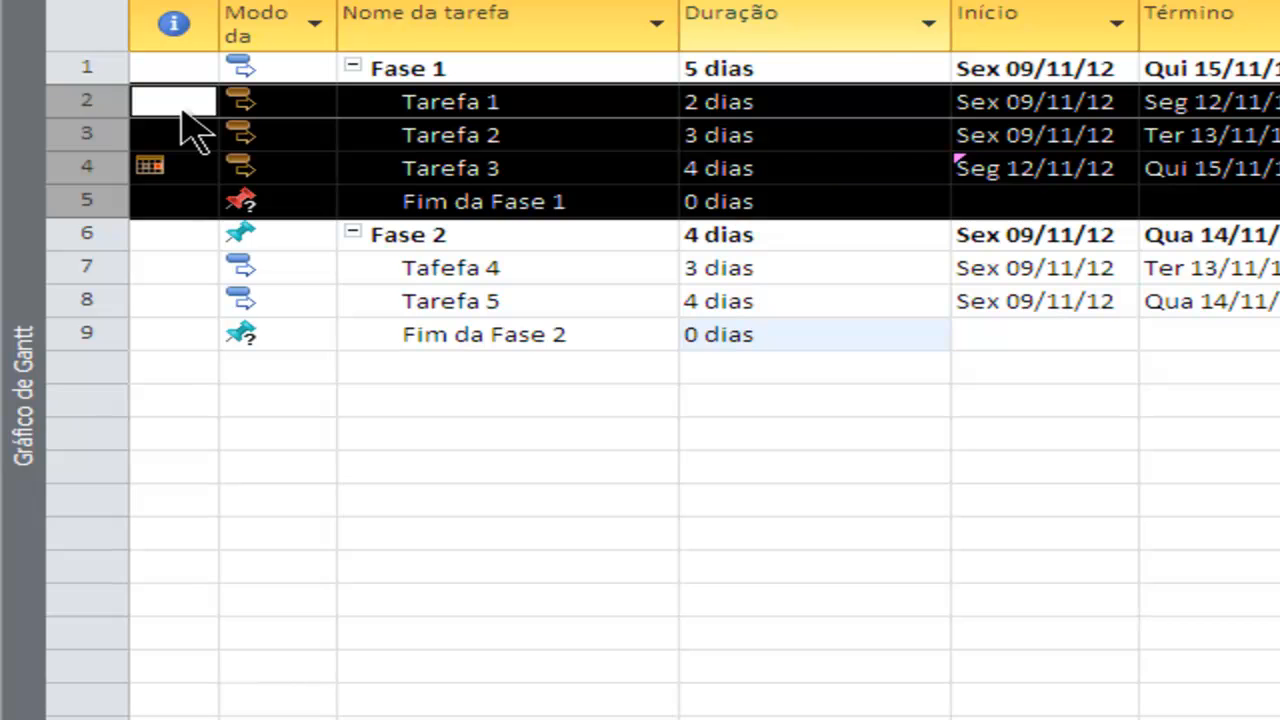
key("ctrl+F2")
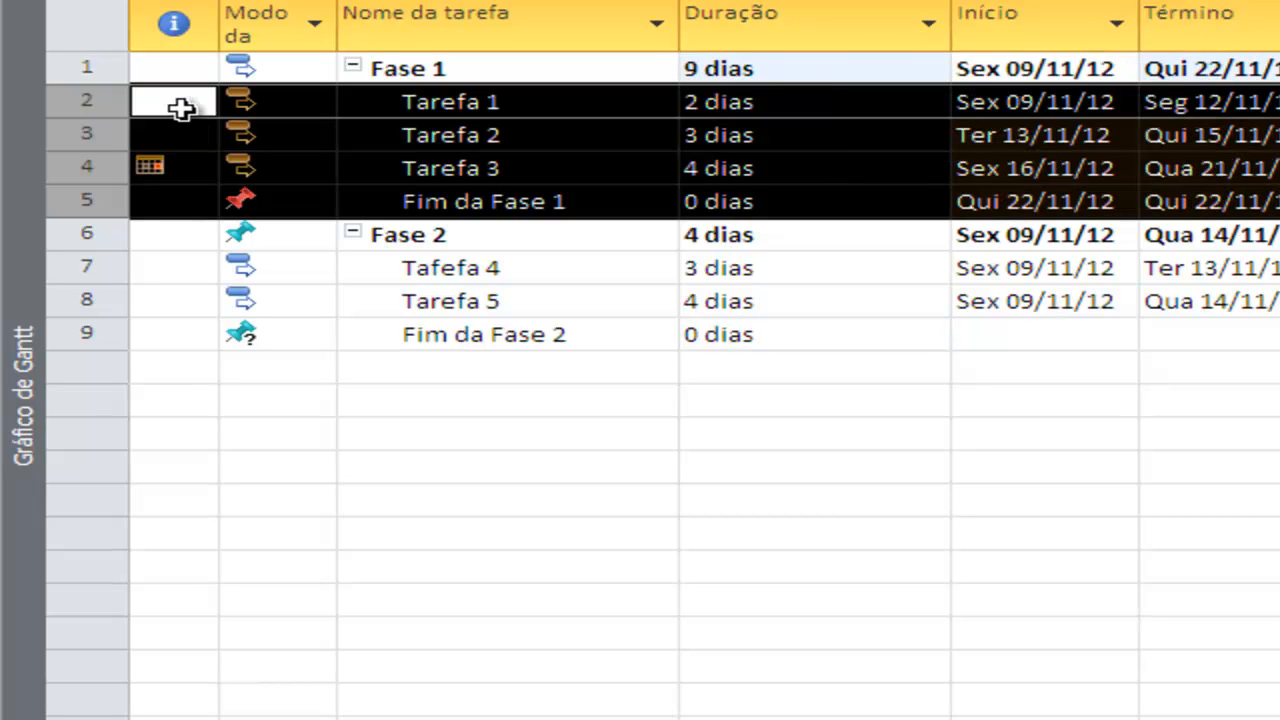
left_click(798, 69)
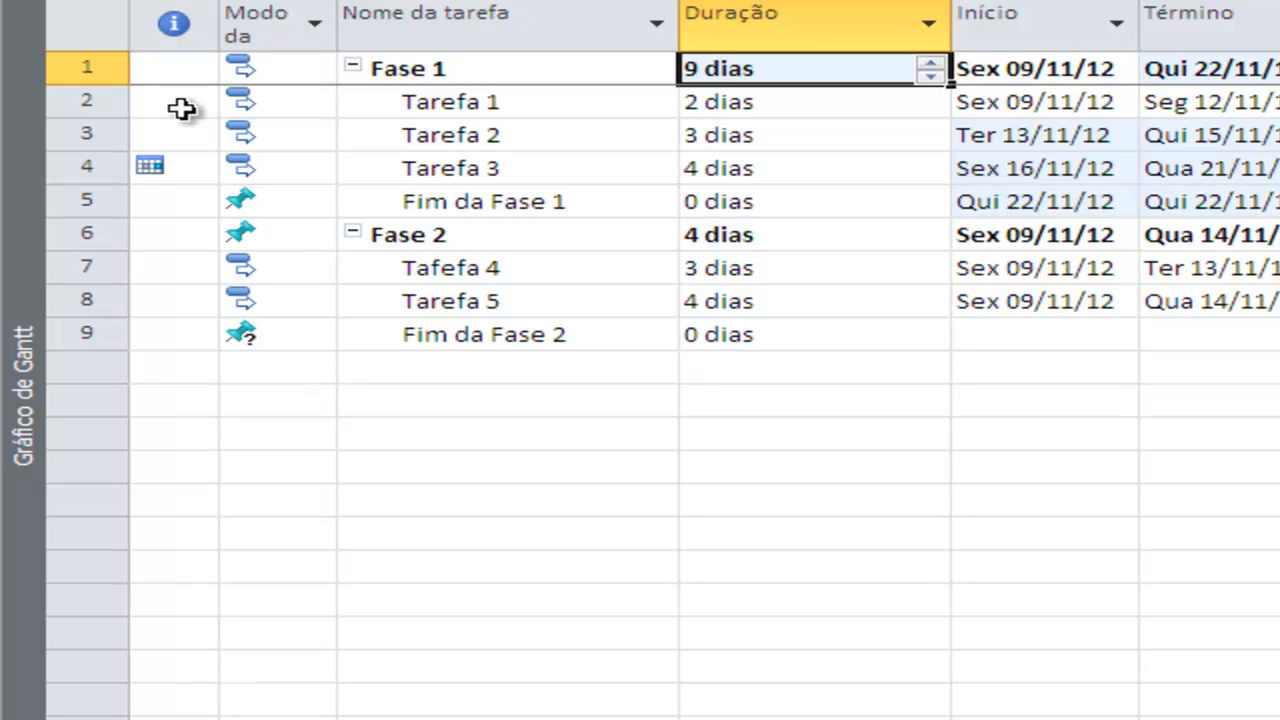
scroll(186, 129, "right", 2)
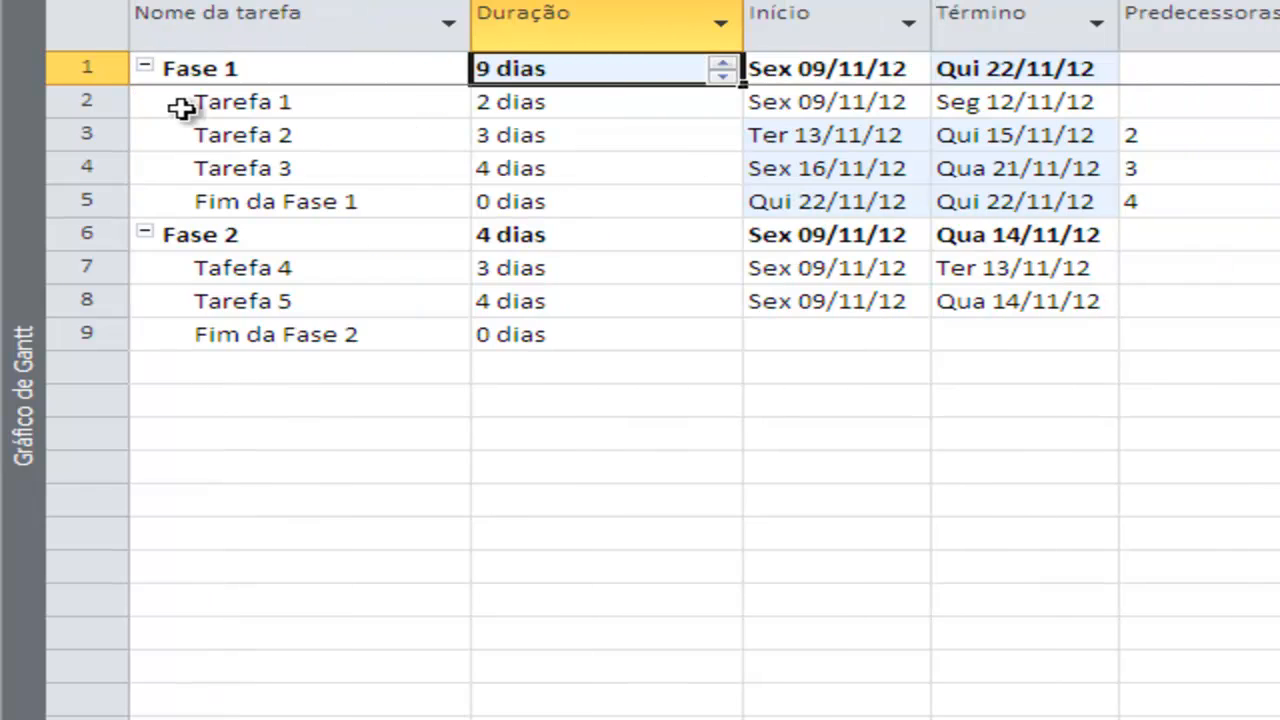
scroll(186, 129, "left", 2)
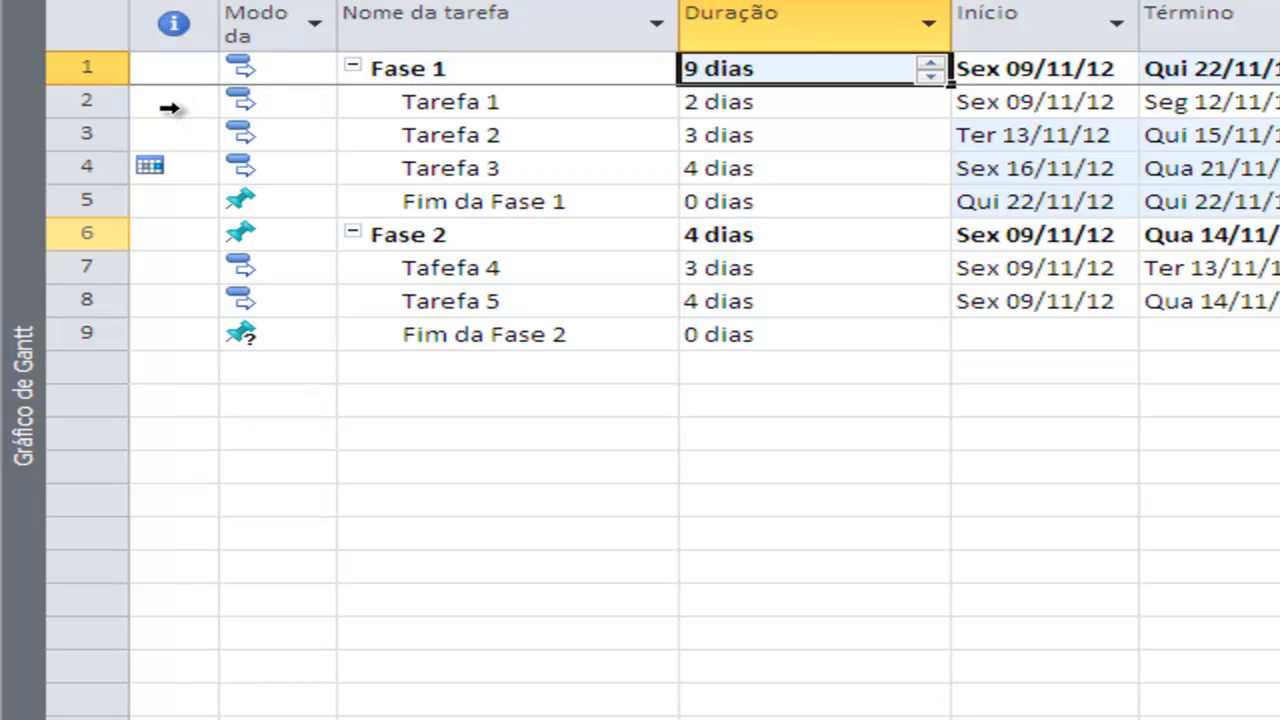
- Link the three subtasks of Fase 2 in sequence, from Tafefa 4 through Fim da Fase 2
left_click_drag(87, 267, 87, 333)
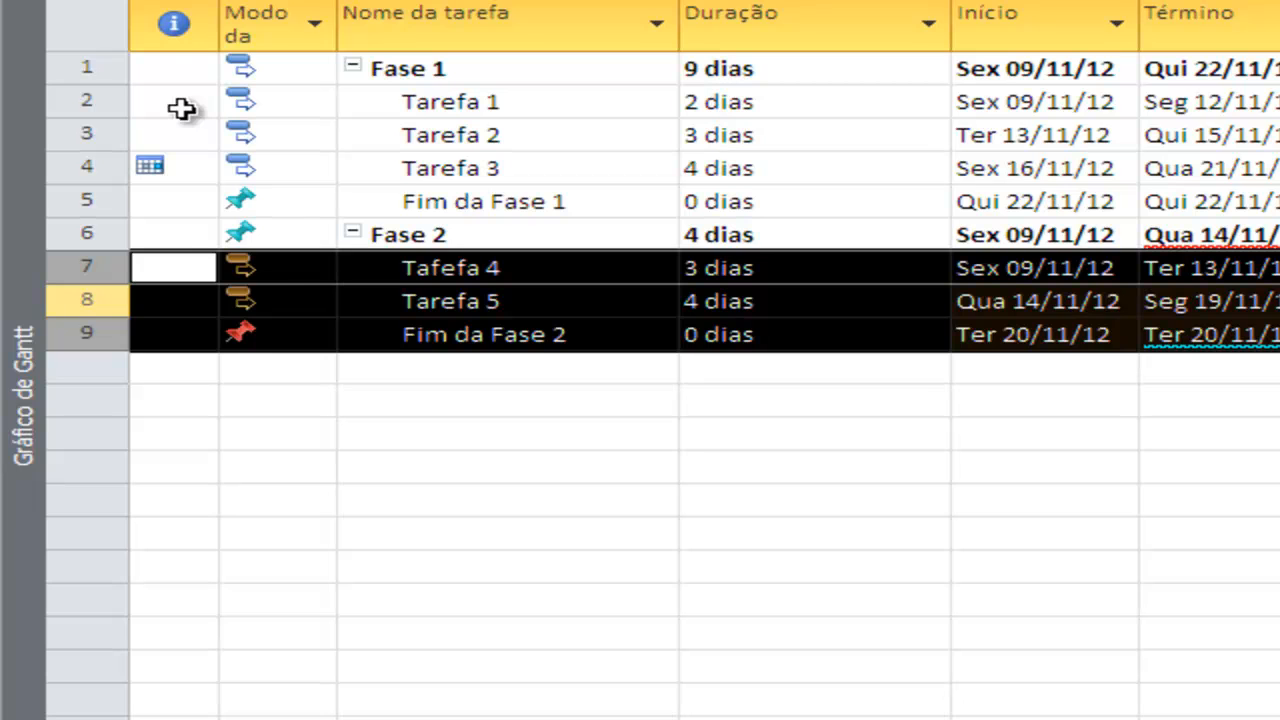
left_click(790, 235)
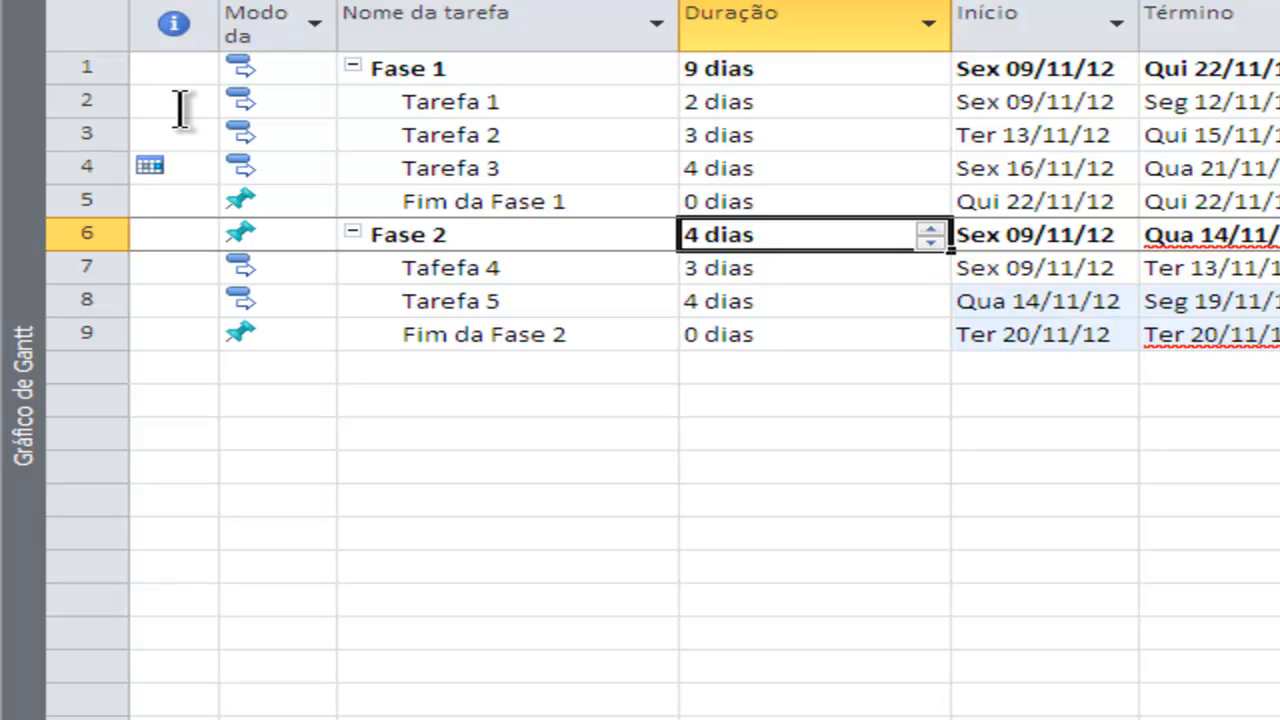
left_click_drag(87, 267, 87, 333)
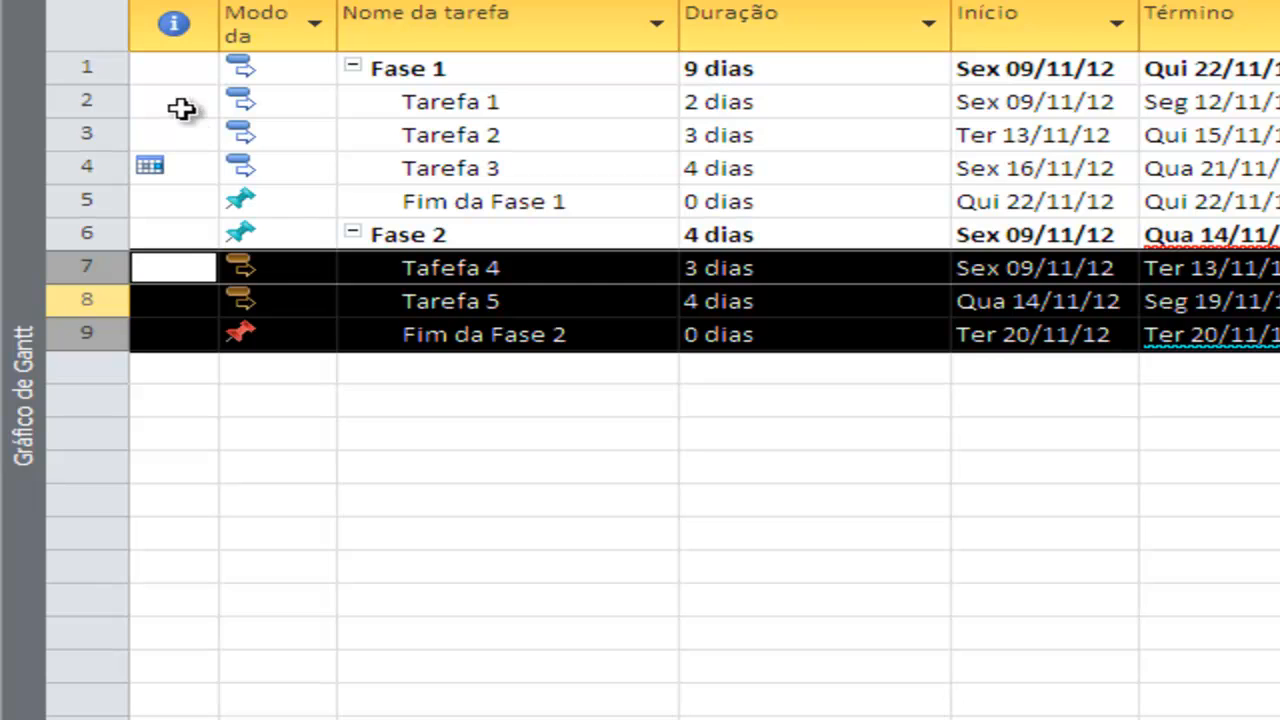
left_click(760, 235)
left_click(760, 69)
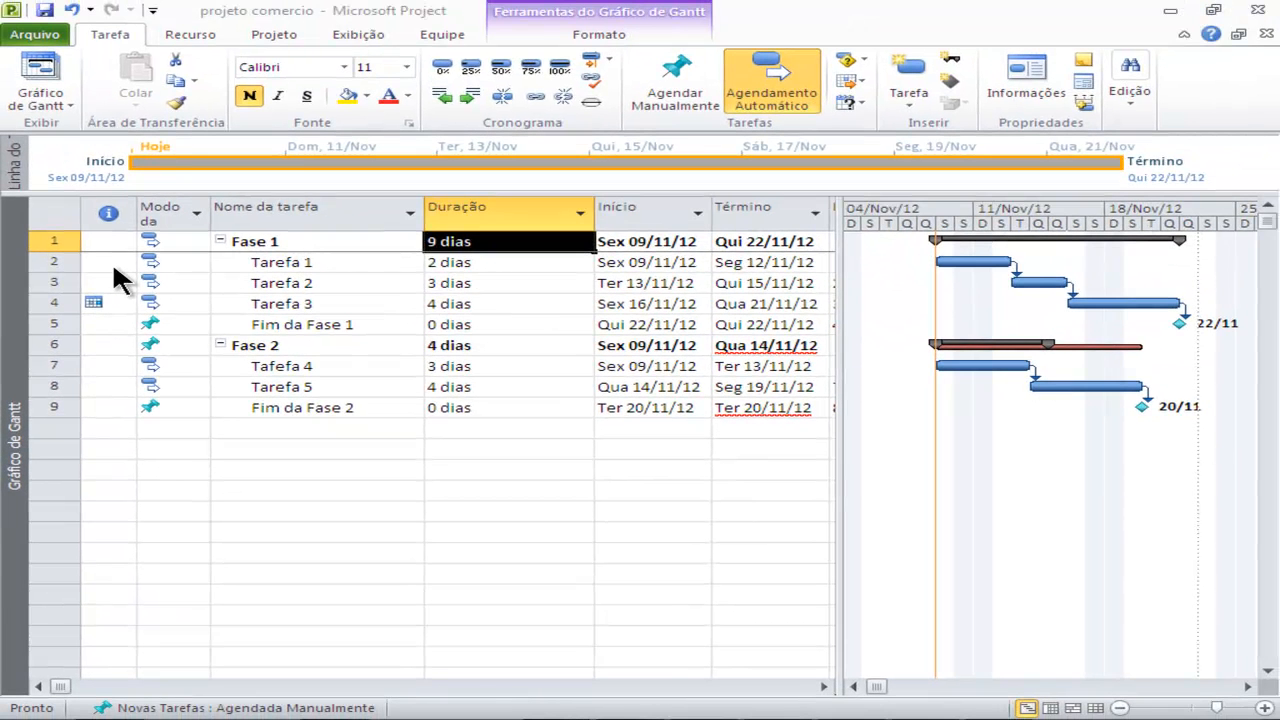
key("F2")
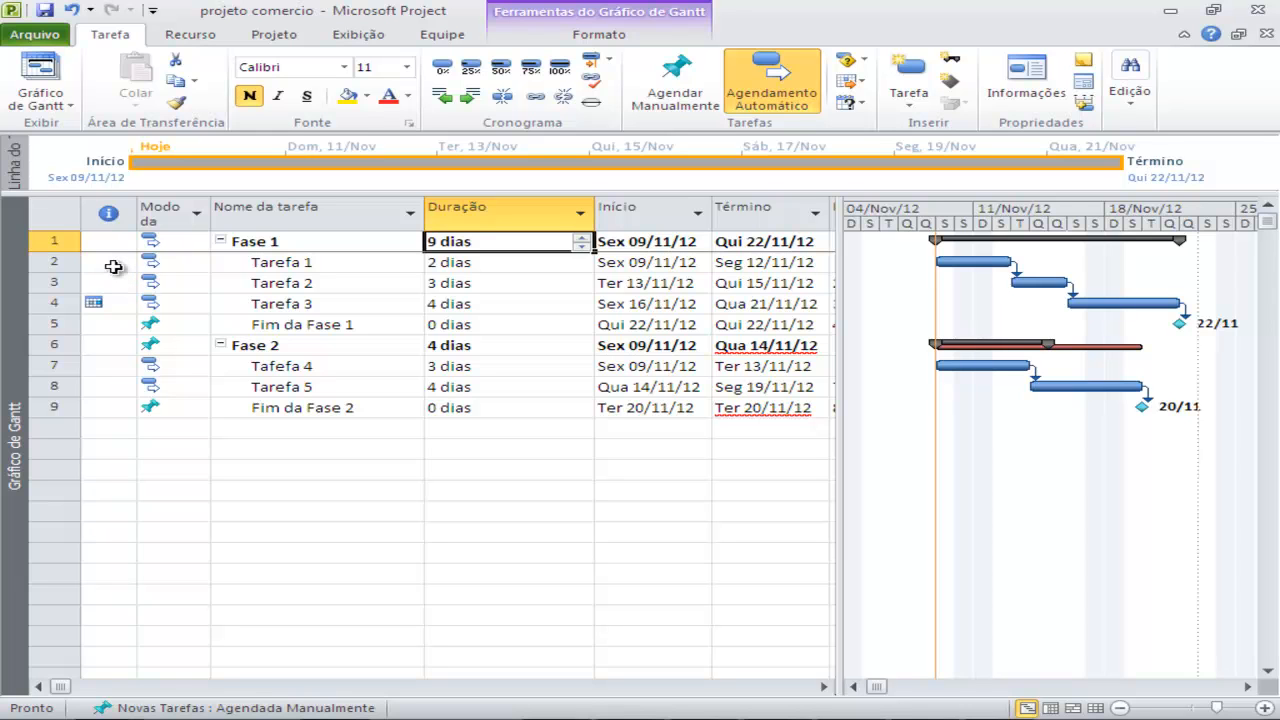
key("Tab")
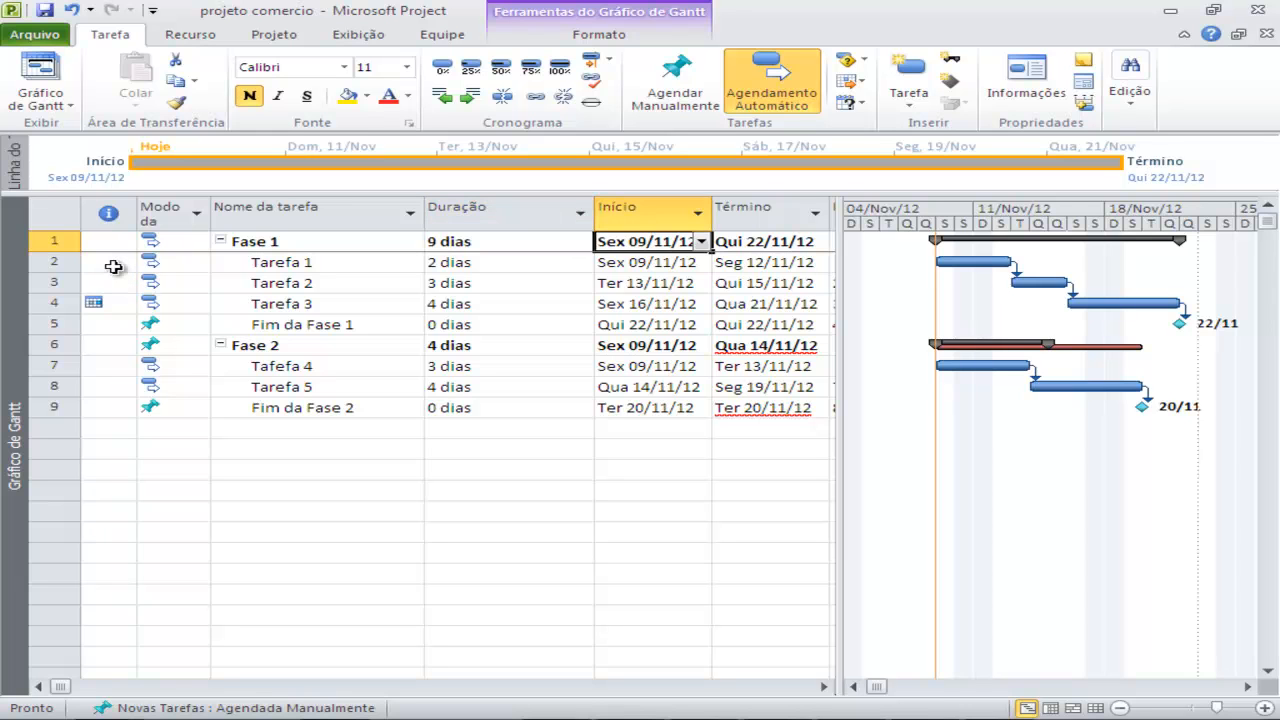
key("Down")
key("Down")
key("Down")
key("Down")
key("Down")
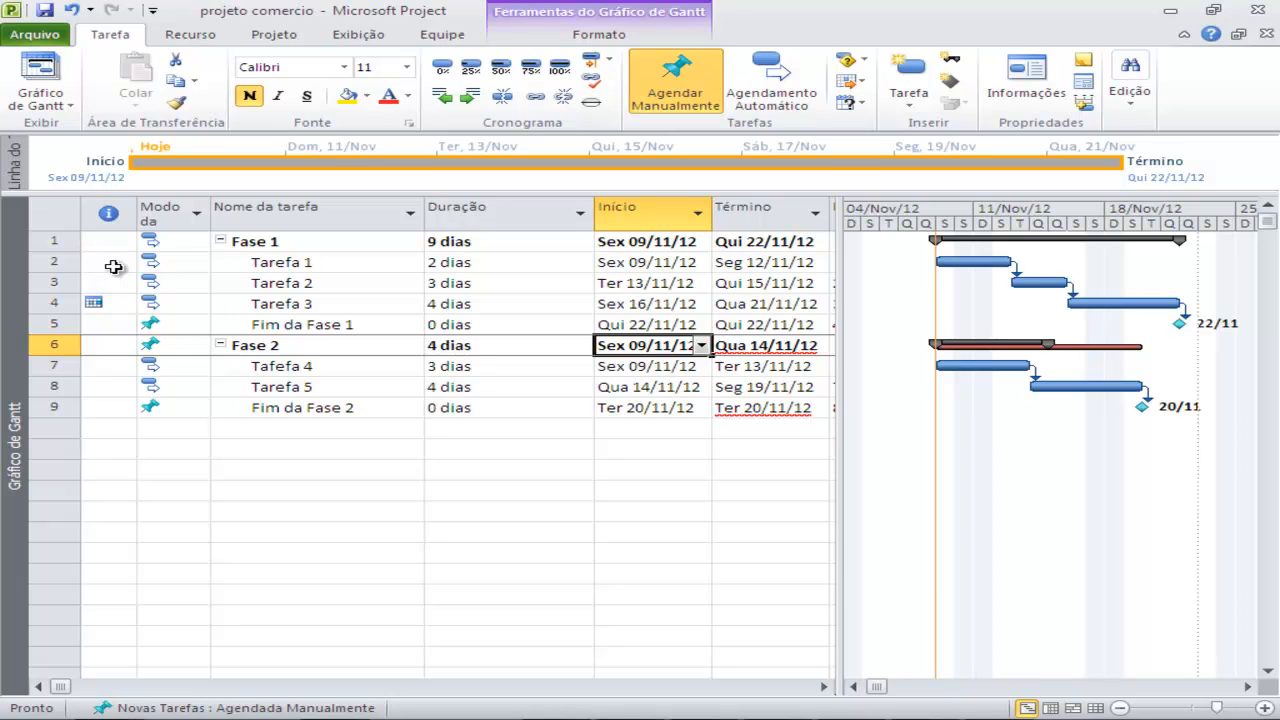
- Link the summary tasks Fase 1 and Fase 2 so that Fase 1 precedes Fase 2
left_click_drag(54, 241, 54, 283)
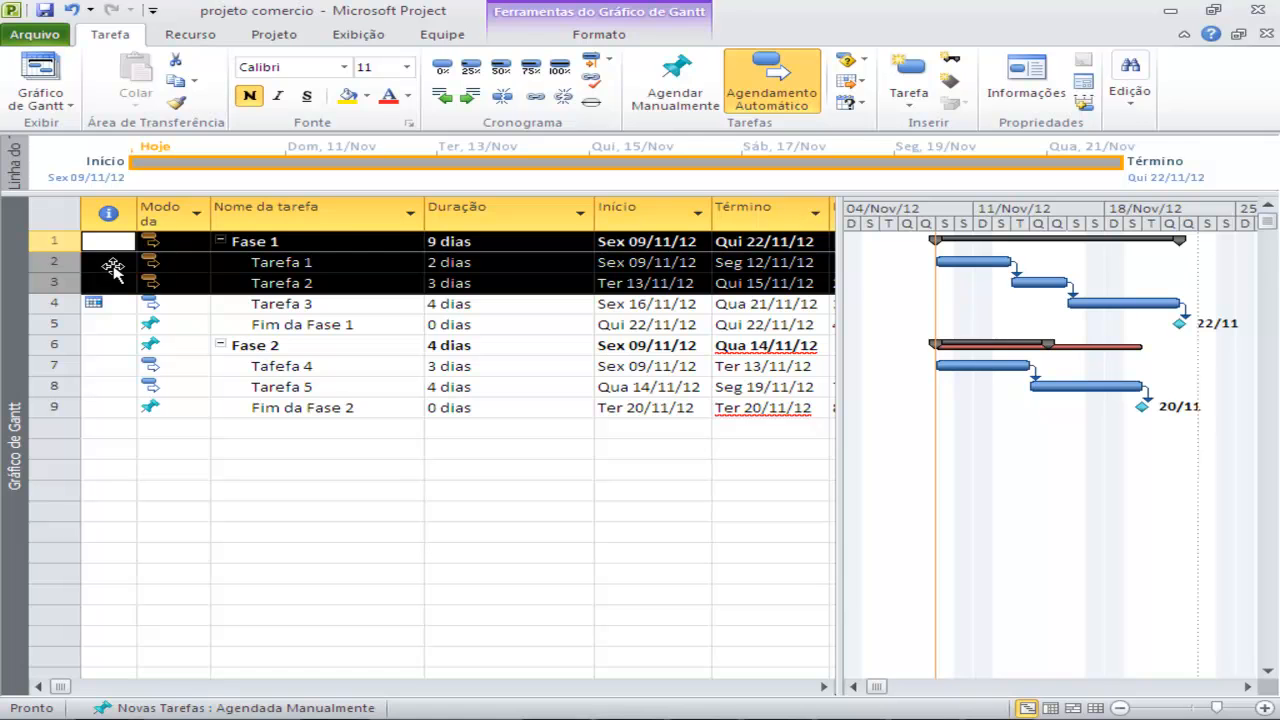
left_click(317, 449)
left_click(54, 241)
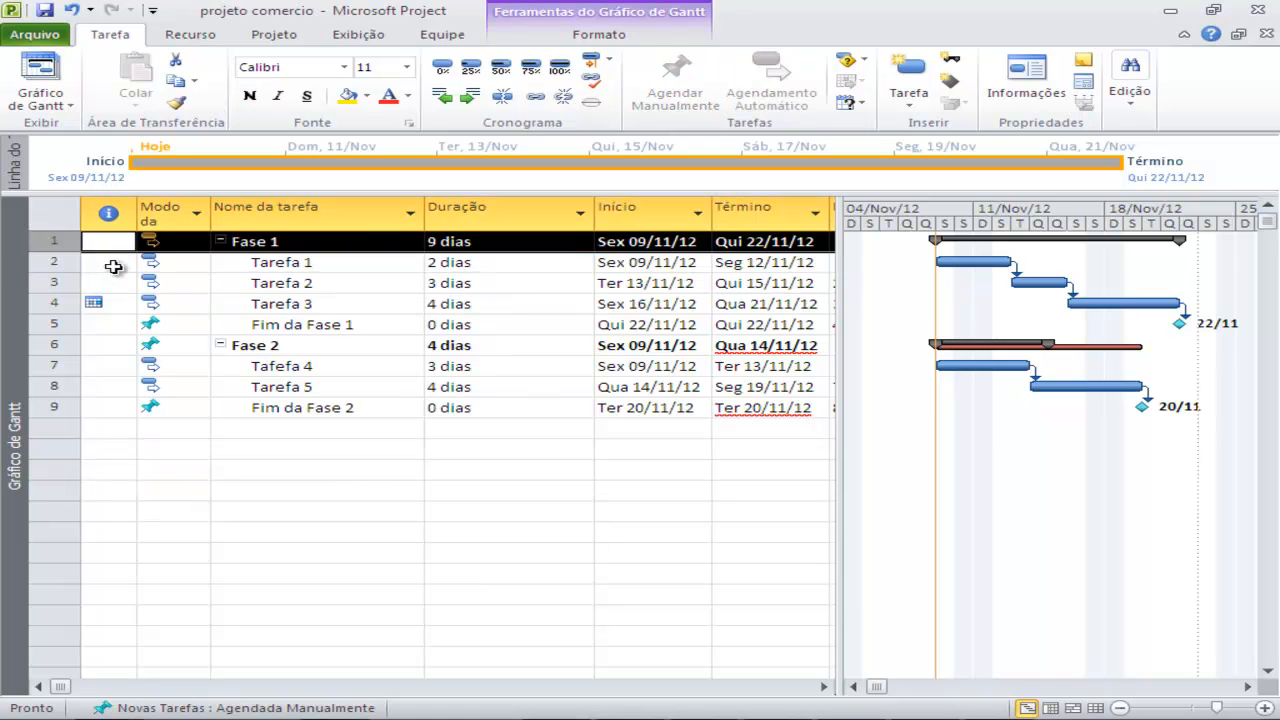
left_click(54, 344, "ctrl")
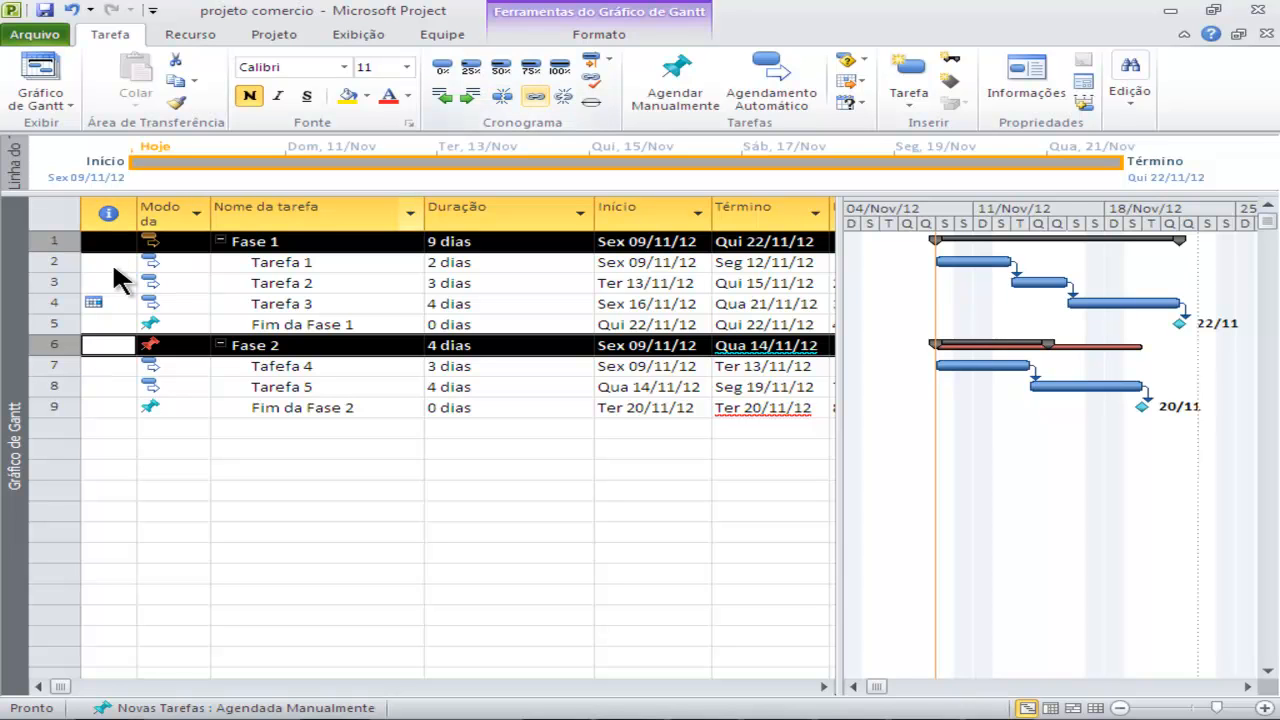
left_click(535, 96)
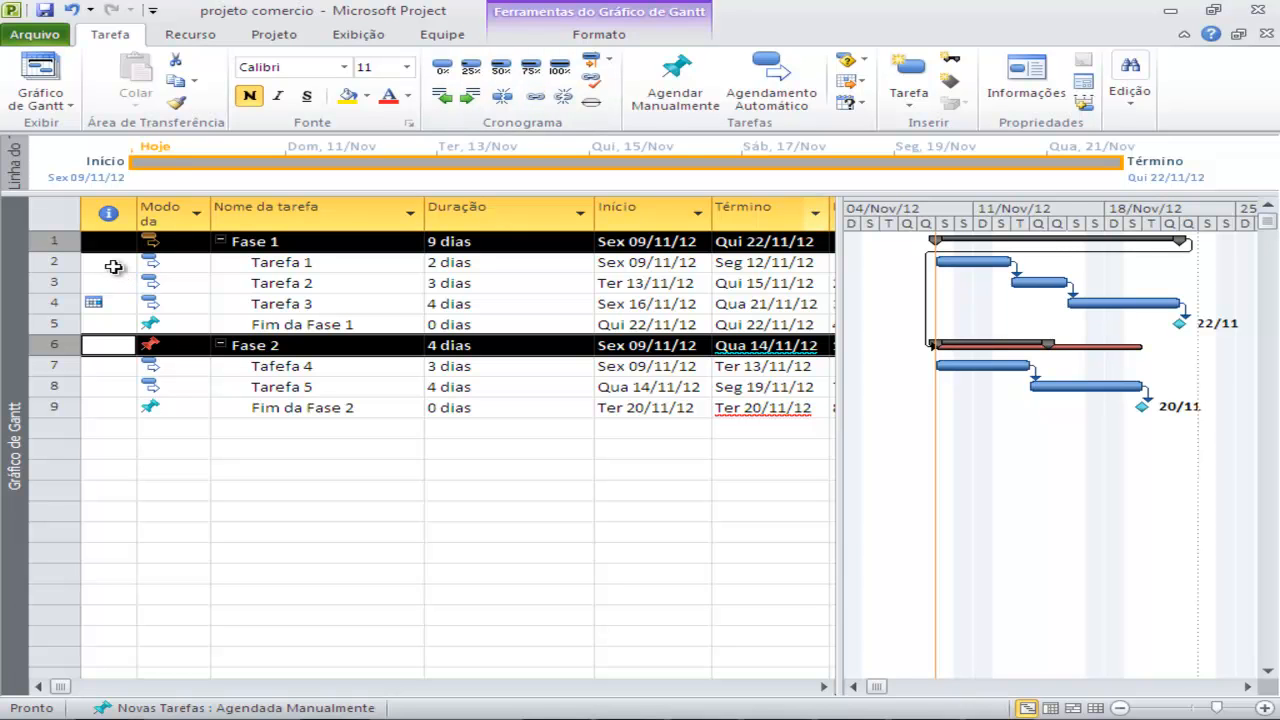
- Switch both milestones, Fim da Fase 1 and Fim da Fase 2, to automatic scheduling
key("Up")
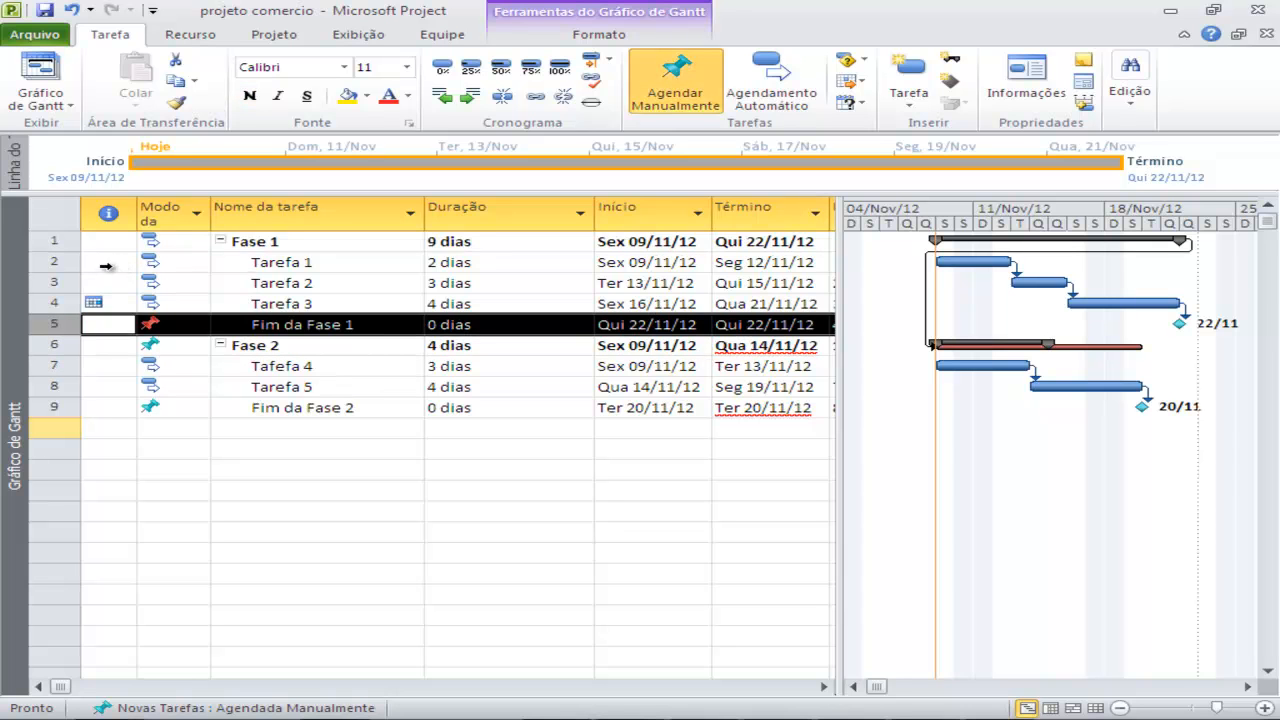
left_click(54, 408, "ctrl")
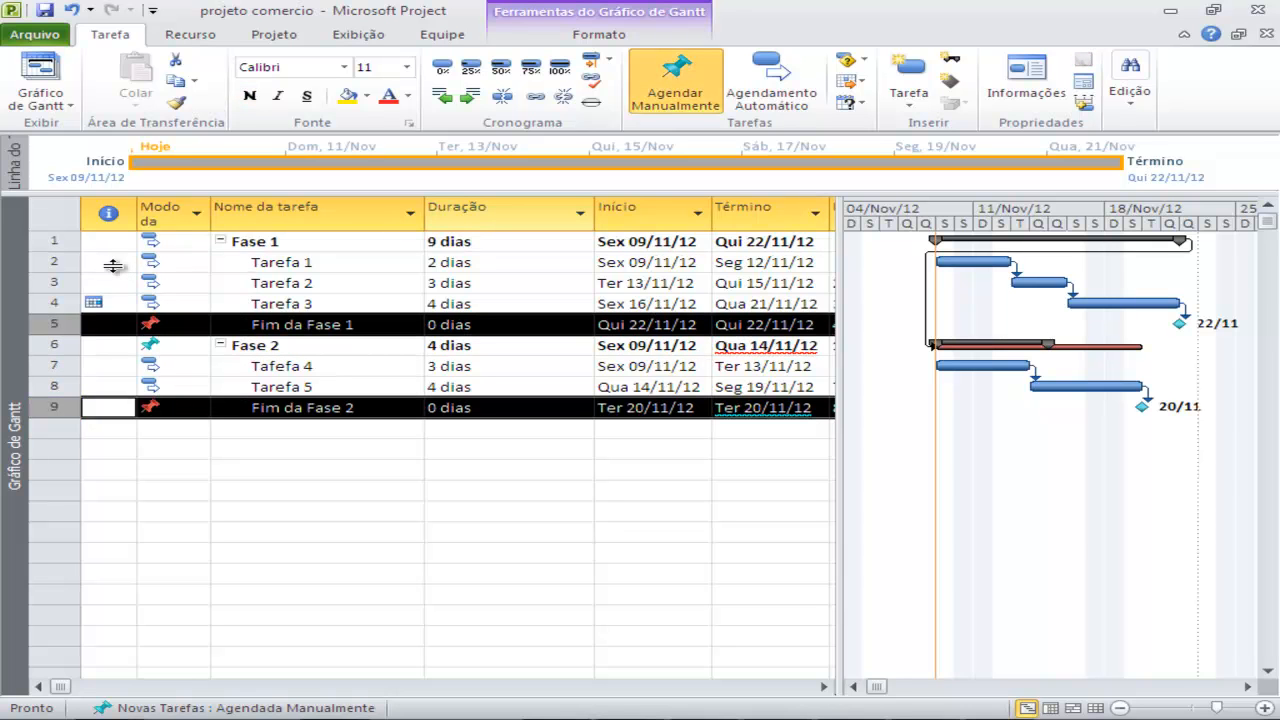
left_click(771, 82)
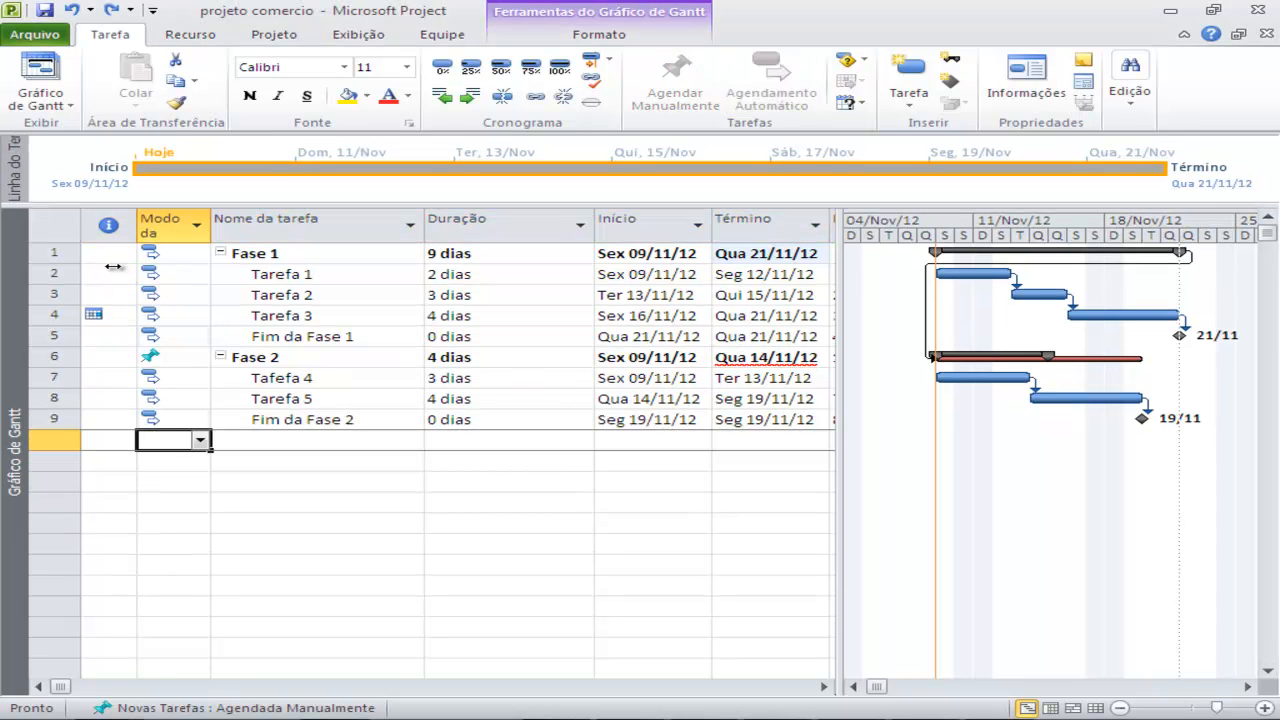
- Switch the summary tasks Fase 1 and Fase 2 to automatic scheduling
left_click(55, 357)
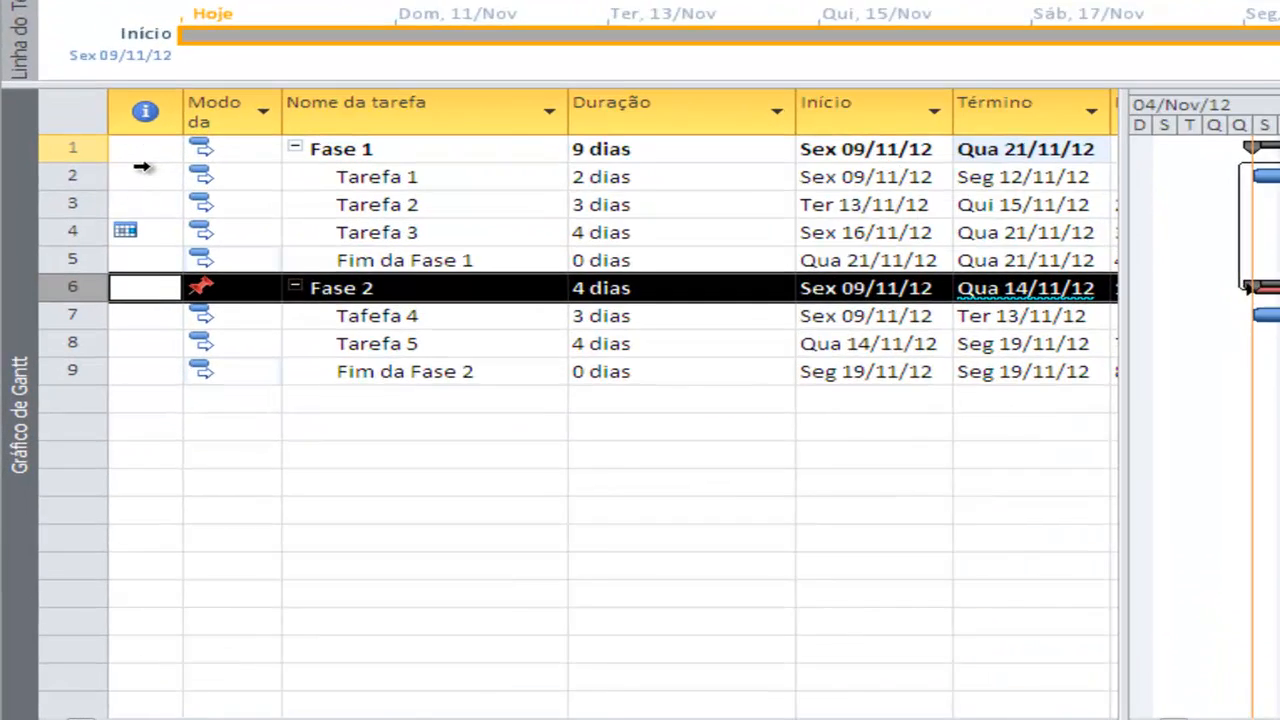
left_click(55, 253, "ctrl")
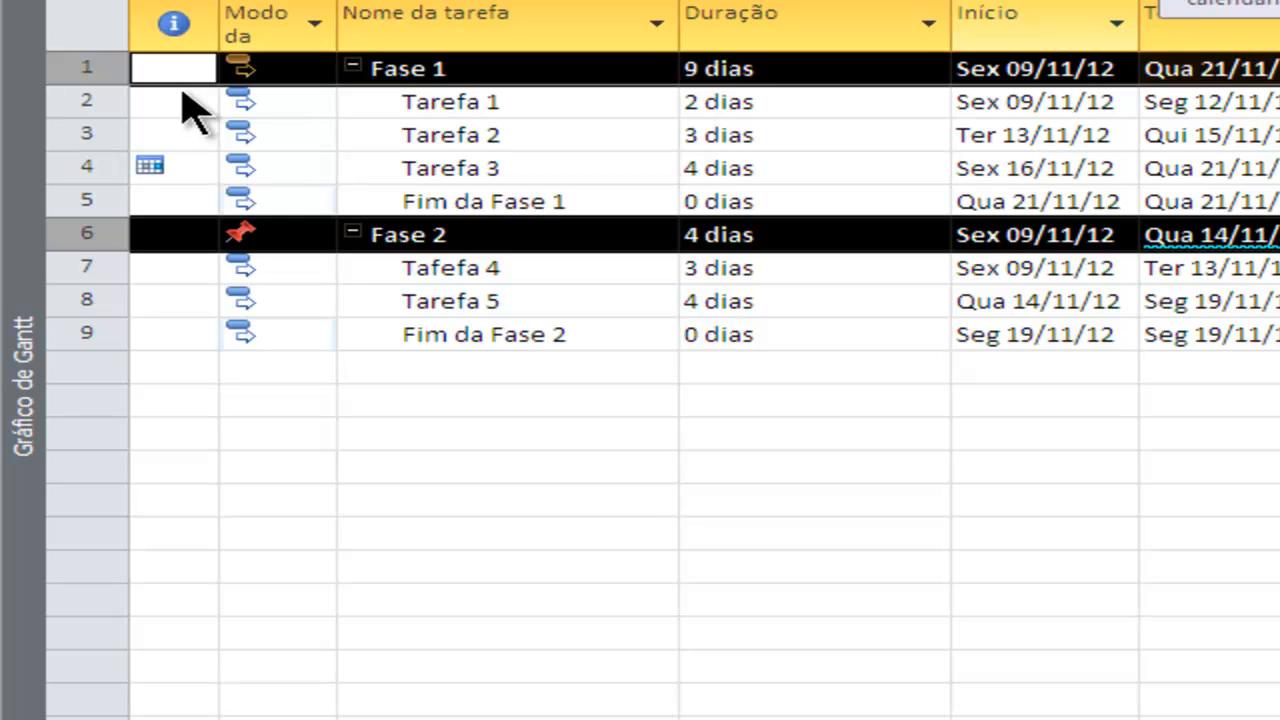
key("ctrl+shift+a")
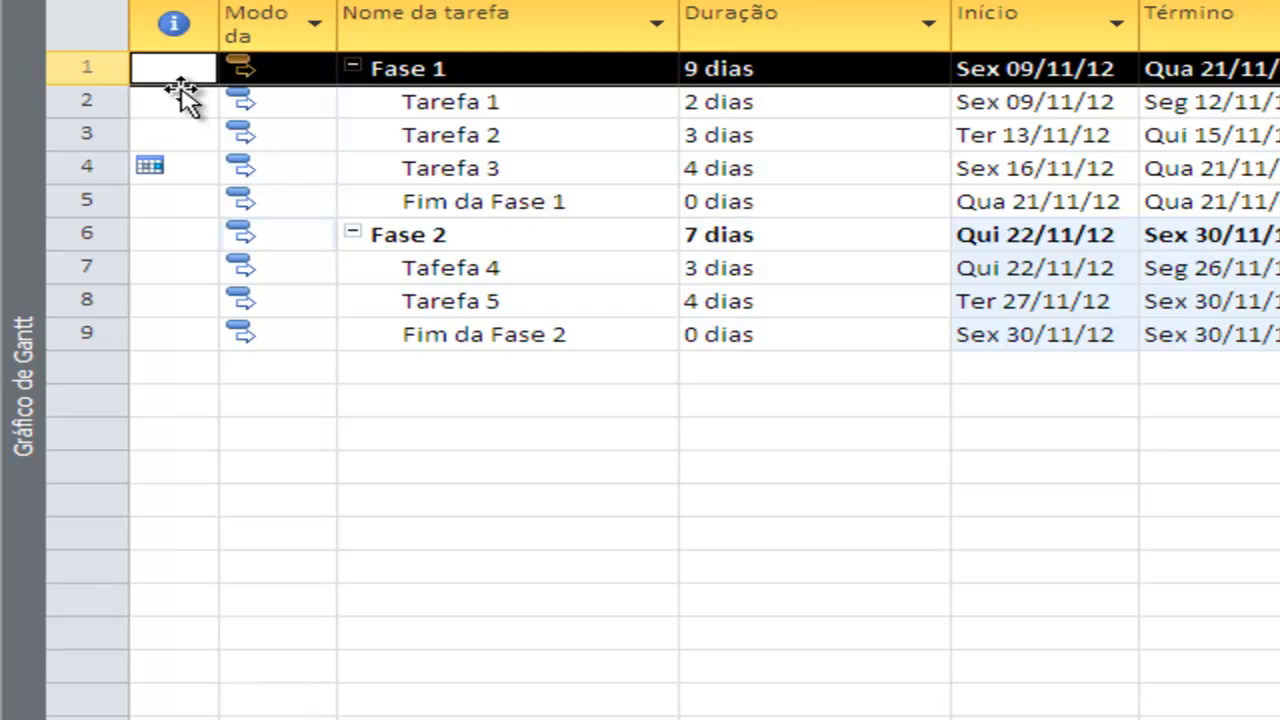
- Add the Fase 1 and Fase 2 task groups, including their subtasks and end-of-phase milestones, to the timeline
left_click(181, 88)
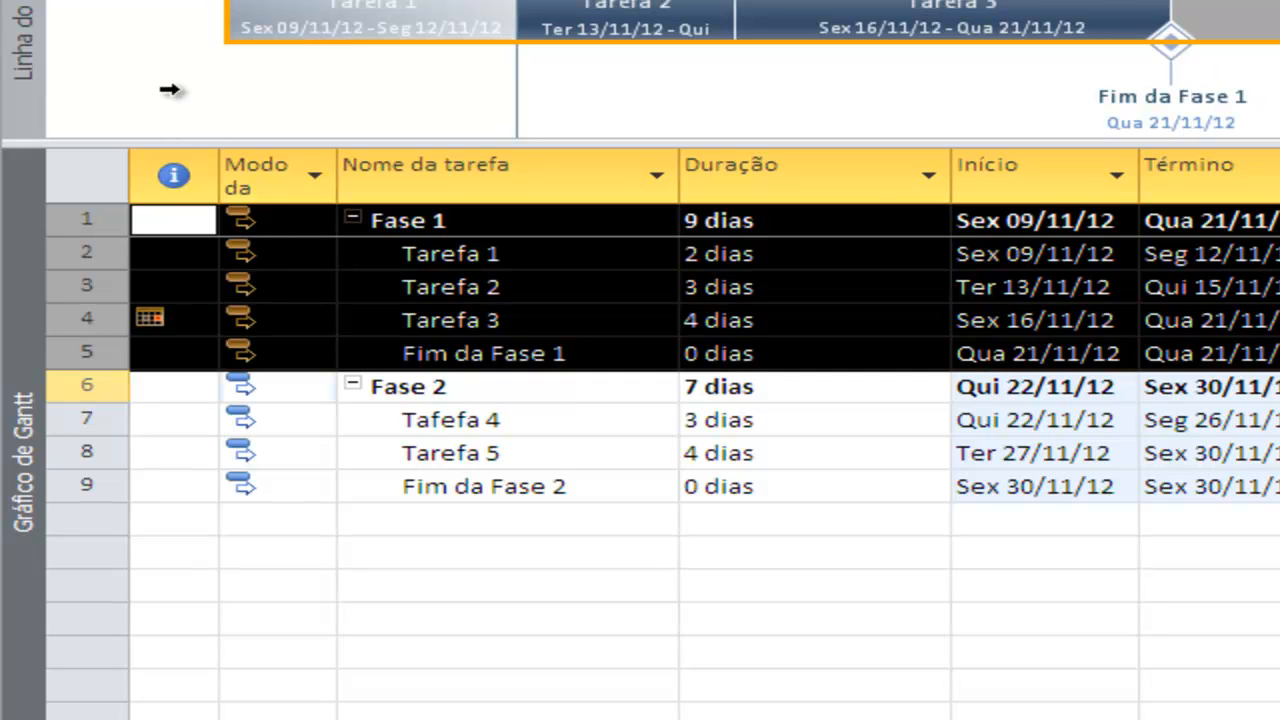
left_click(87, 386)
mouse_move(174, 386)
left_mouse_down()
mouse_move(1210, 220)
mouse_move(815, 220)
mouse_move(174, 486)
mouse_move(278, 453)
left_mouse_up()
left_click_drag(270, 386, 278, 486)
left_click_drag(87, 386, 87, 486)
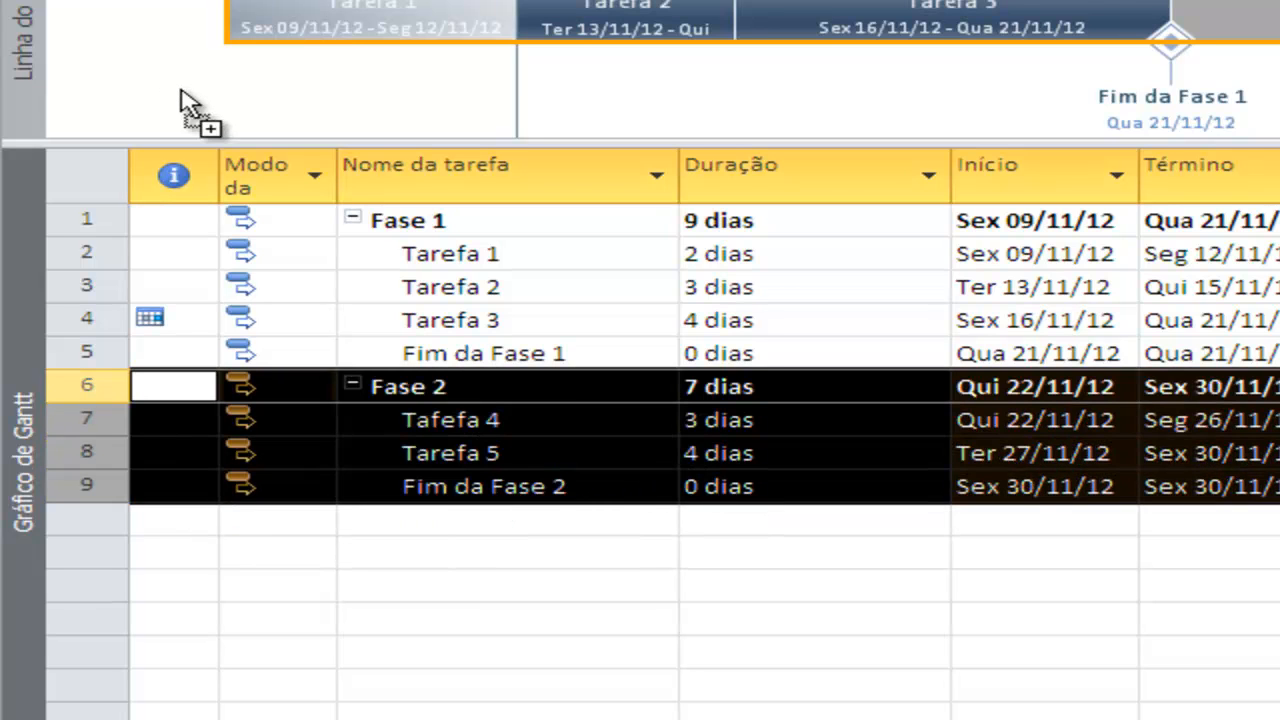
left_click_drag(182, 92, 183, 95)
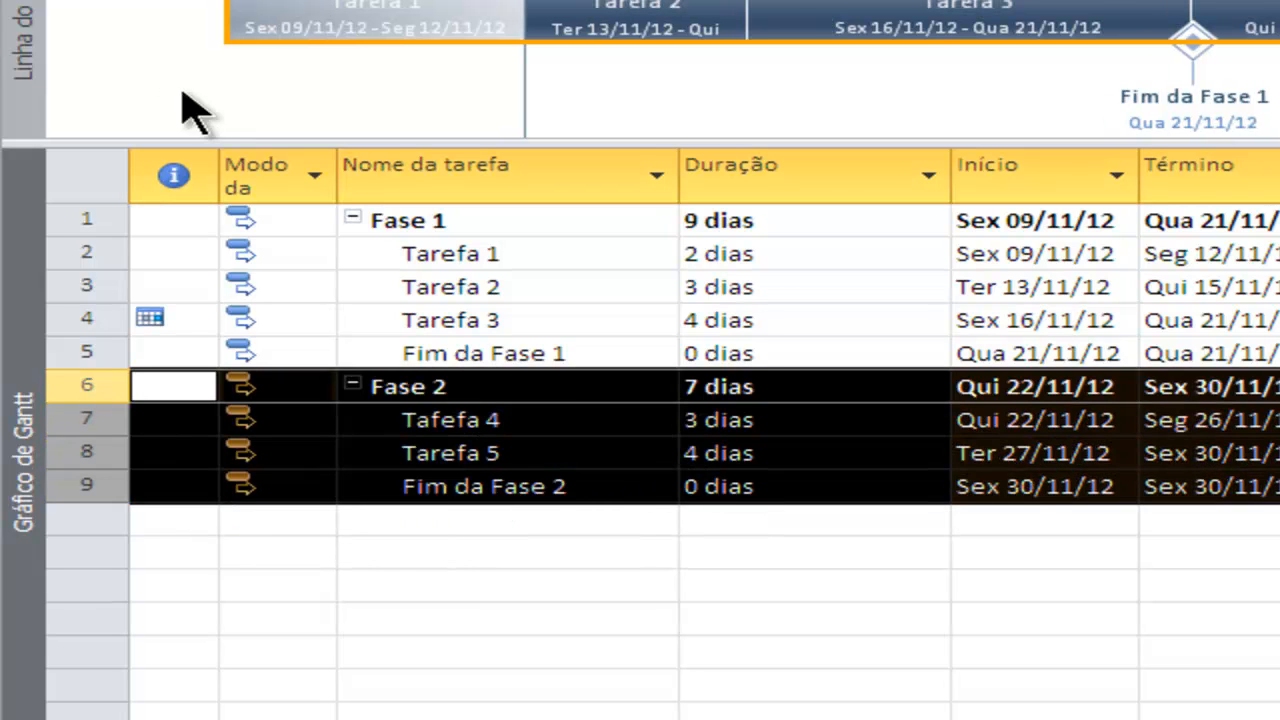